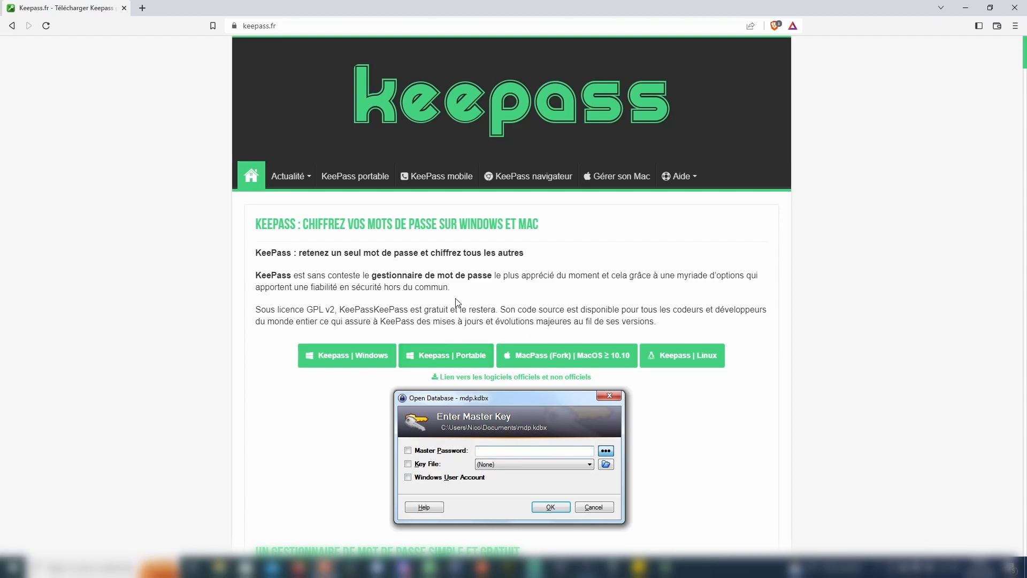
# Download the KeePass 2.53.1 Windows installer from SourceForge to the downloads folder and run it
pyautogui.click(345, 361)
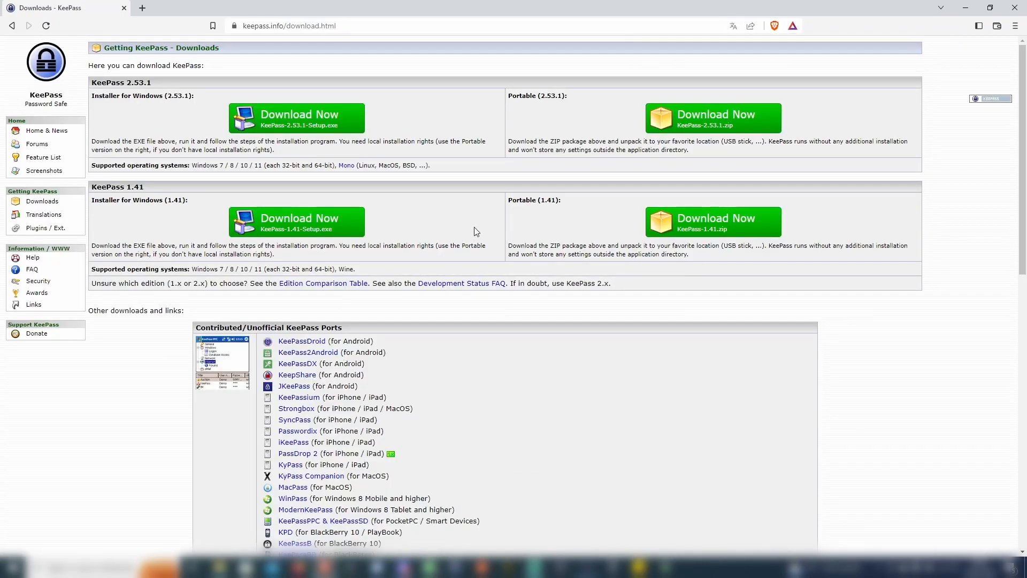
pyautogui.click(325, 121)
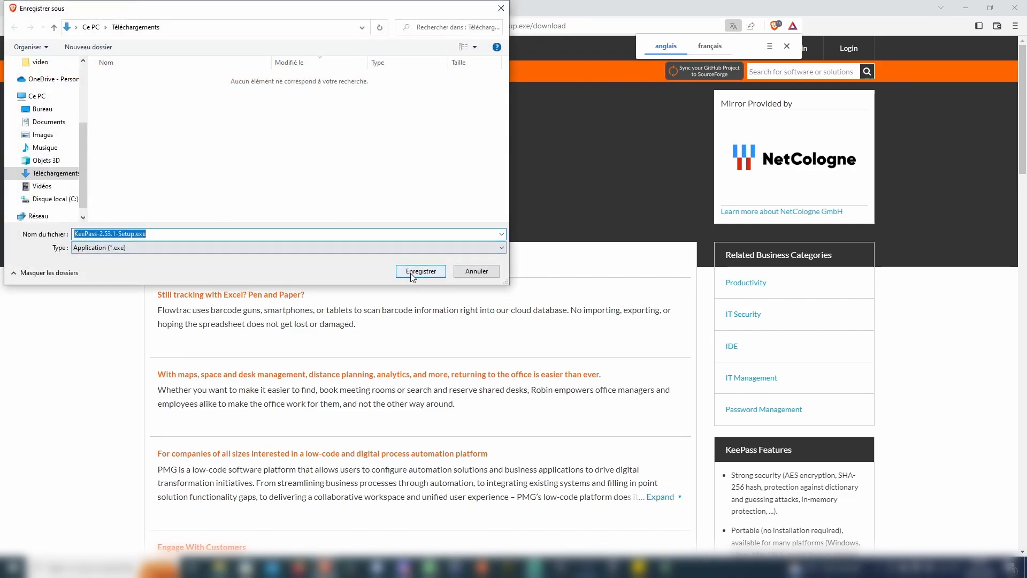
pyautogui.click(420, 271)
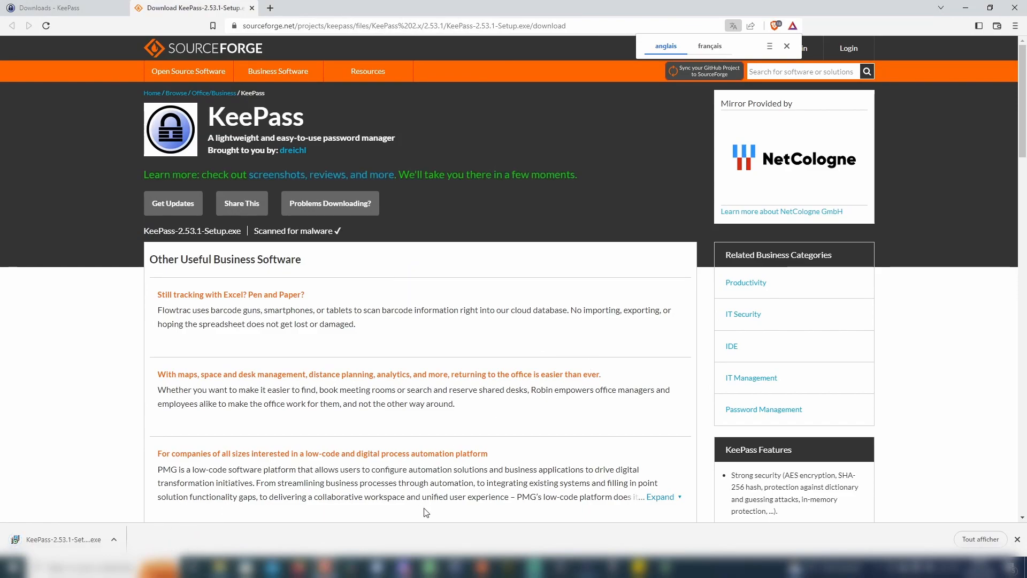
pyautogui.click(84, 536)
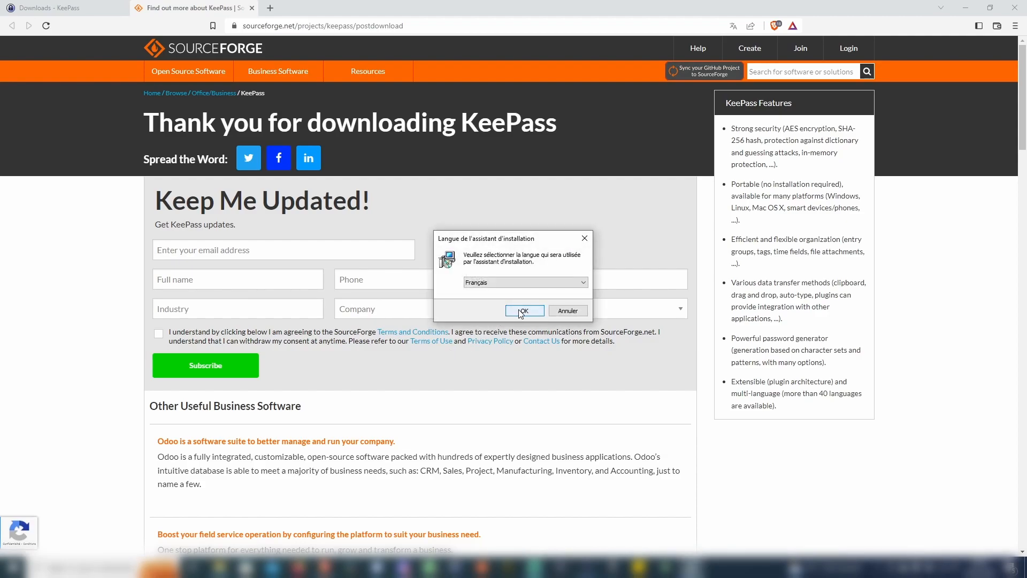
# Install KeePass 2.53.1 in French with the licence accepted, complete components and .kdbx association
pyautogui.click(521, 313)
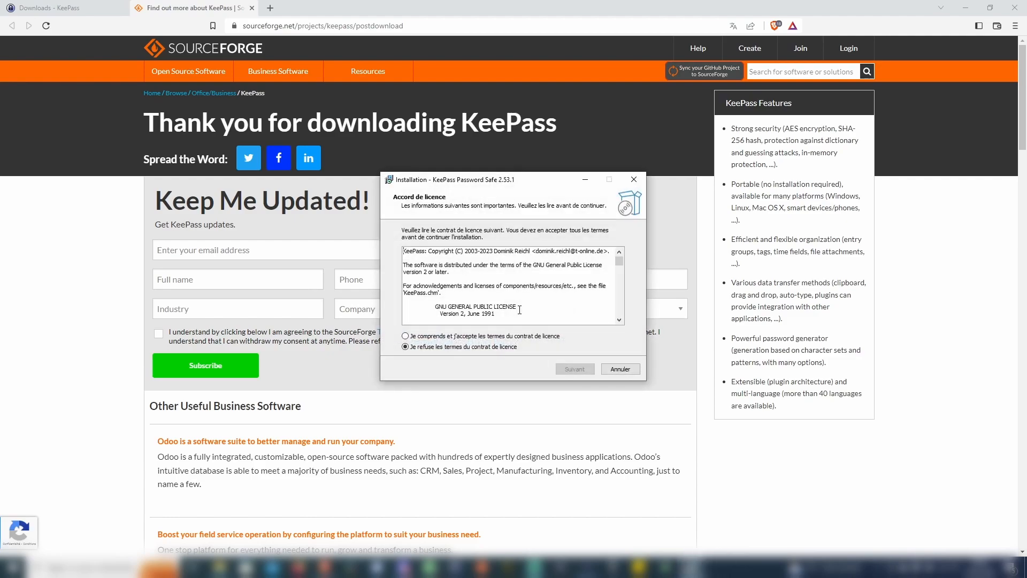
pyautogui.click(405, 336)
pyautogui.click(571, 368)
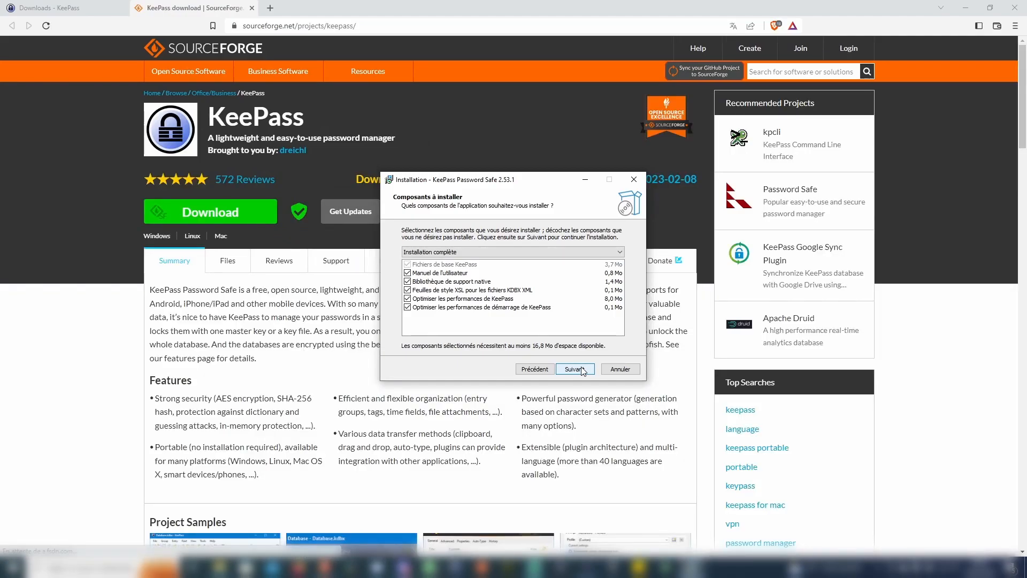
pyautogui.click(581, 370)
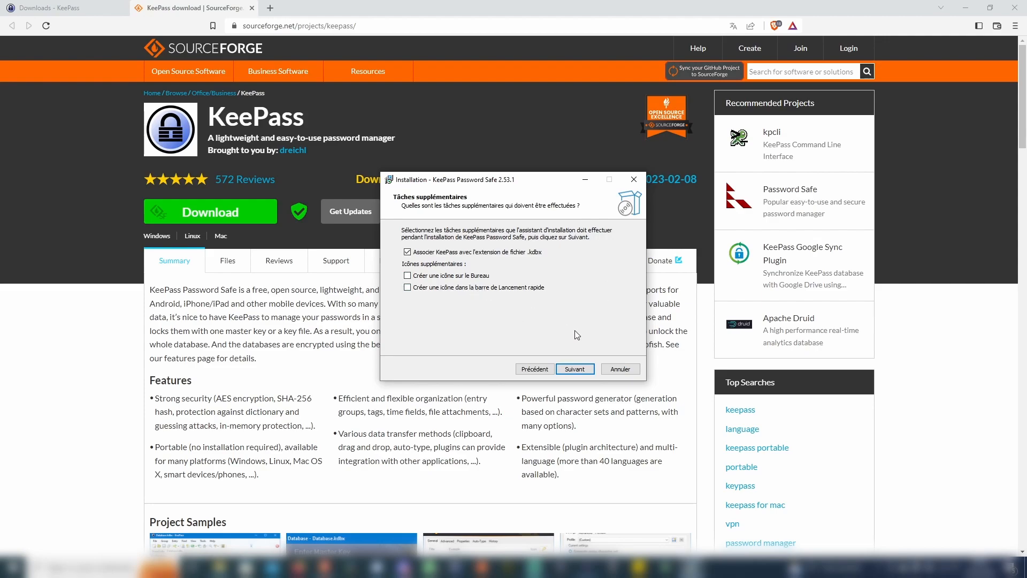
pyautogui.click(578, 368)
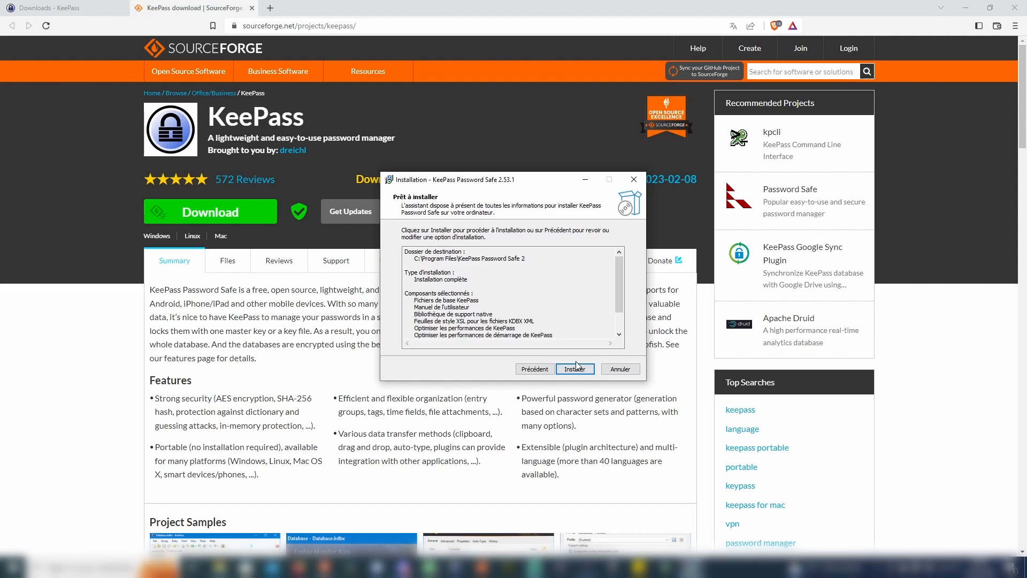
pyautogui.click(578, 371)
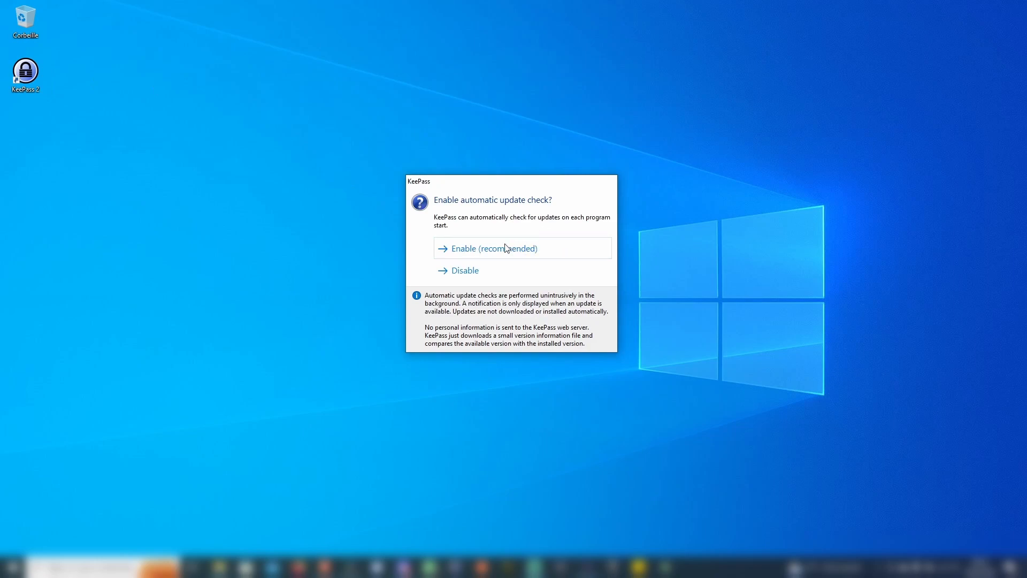
# Enable automatic update checks and maximize the KeePass main window
pyautogui.click(487, 249)
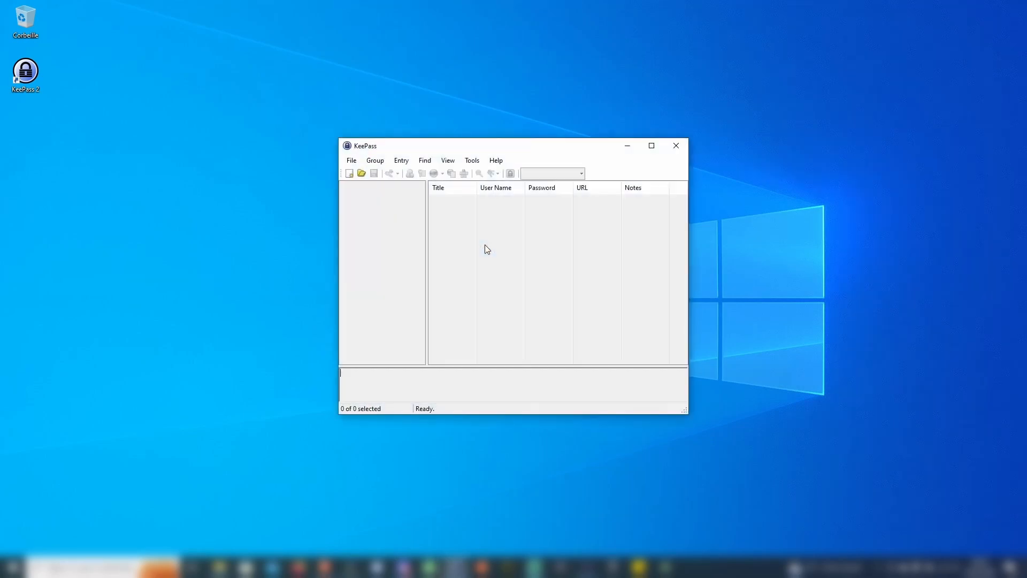
pyautogui.click(651, 146)
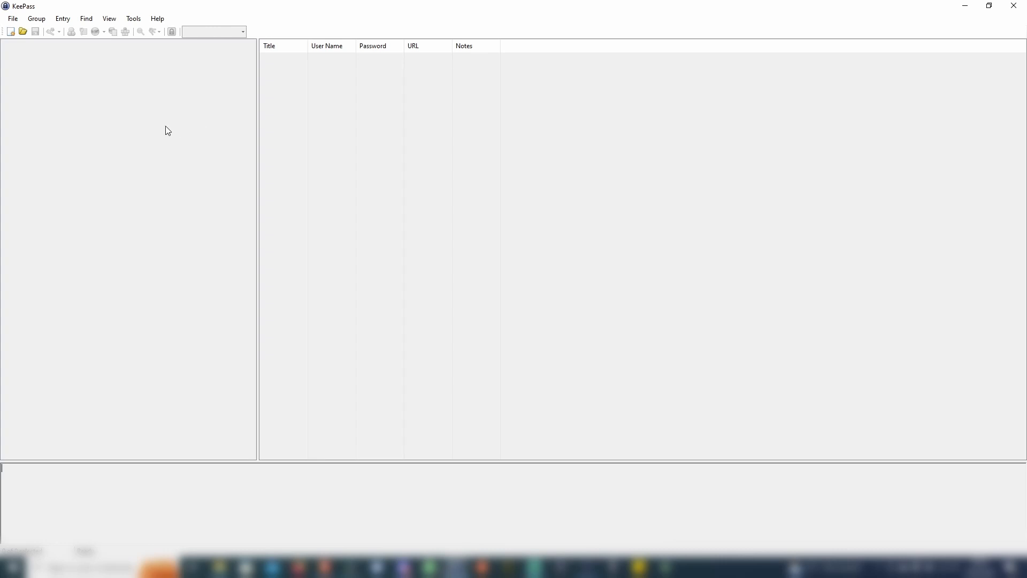
# Create a new database saved on the Desktop (Bureau) as Daycodeur.kdbx
pyautogui.click(12, 33)
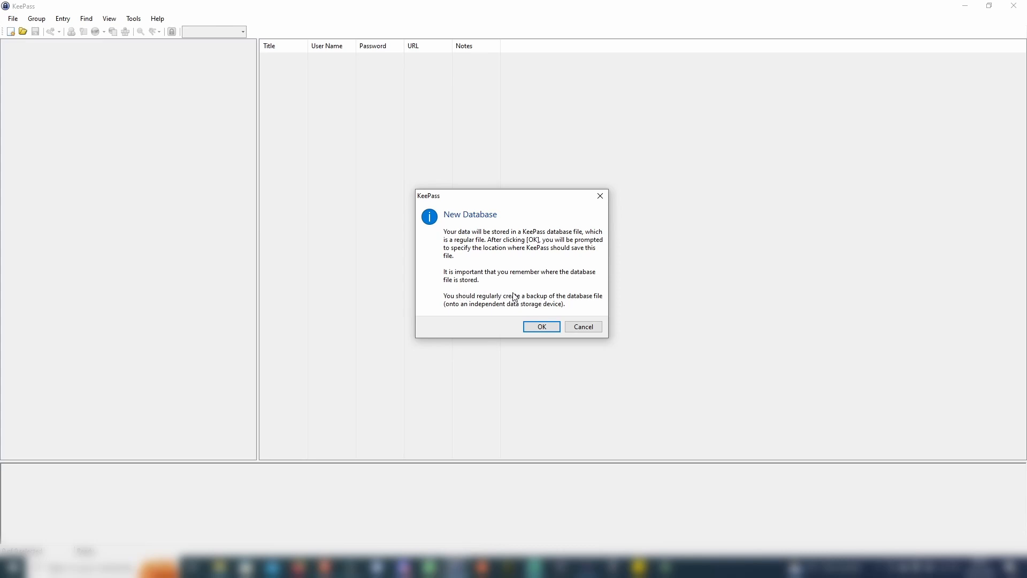
pyautogui.click(542, 325)
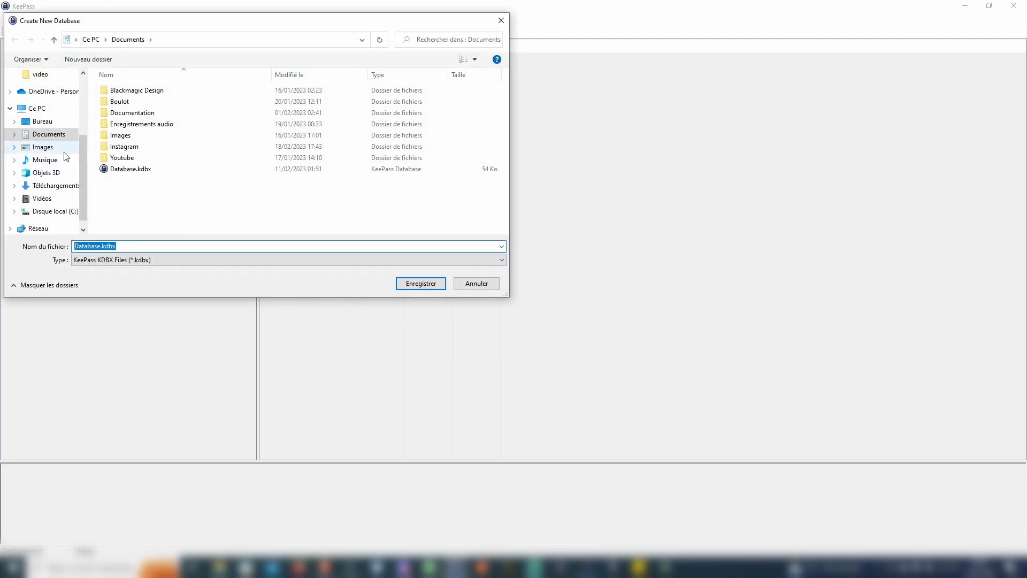
pyautogui.click(42, 122)
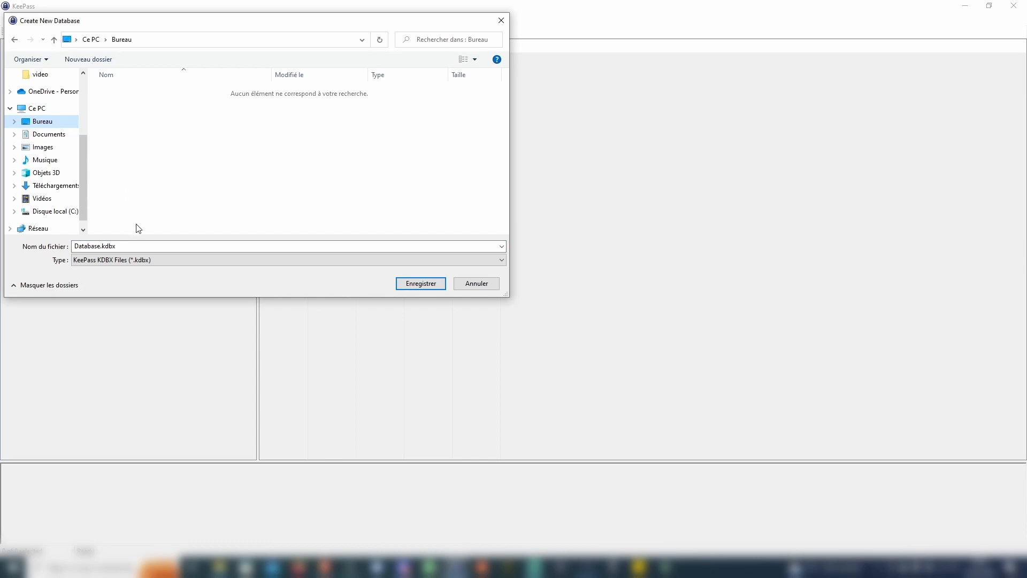
pyautogui.click(155, 247)
pyautogui.click(160, 246)
pyautogui.press('Tab')
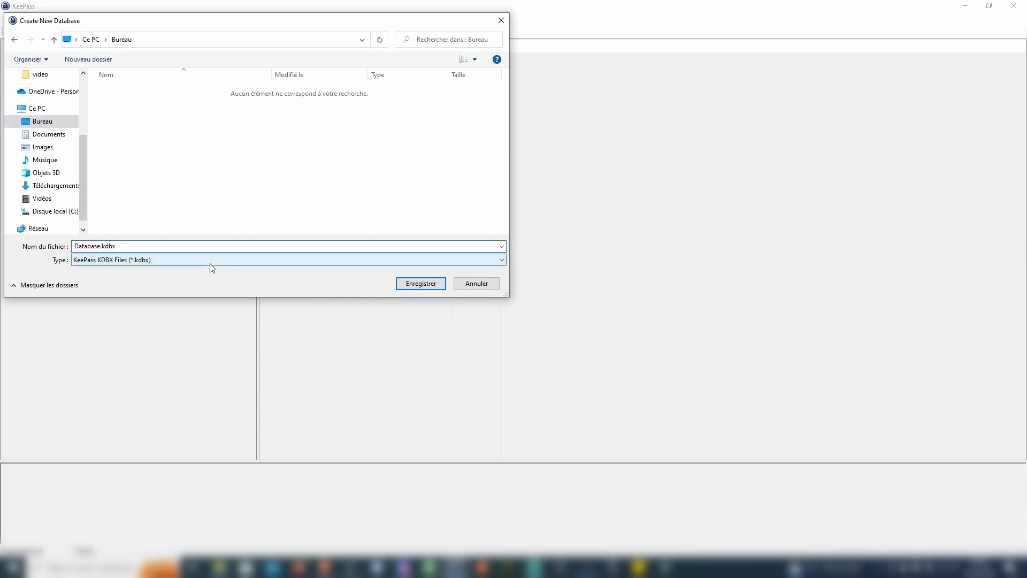
pyautogui.hotkey('shift', 'Left')
pyautogui.hotkey('shift', 'Left')
pyautogui.hotkey('shift', 'Left')
pyautogui.hotkey('shift', 'Left')
pyautogui.hotkey('shift', 'Left')
pyautogui.hotkey('shift', 'Left')
pyautogui.hotkey('shift', 'Left')
pyautogui.hotkey('shift', 'Right')
pyautogui.write('ycodeur')
pyautogui.click(421, 283)
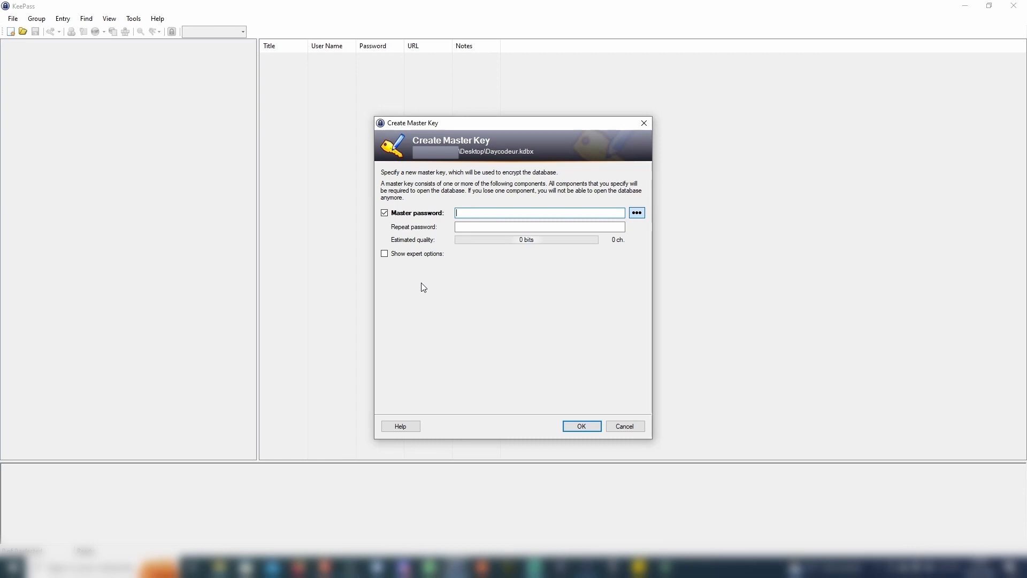
# Enter and repeat a master password, accepting it despite the weak-password warning
pyautogui.write('a')
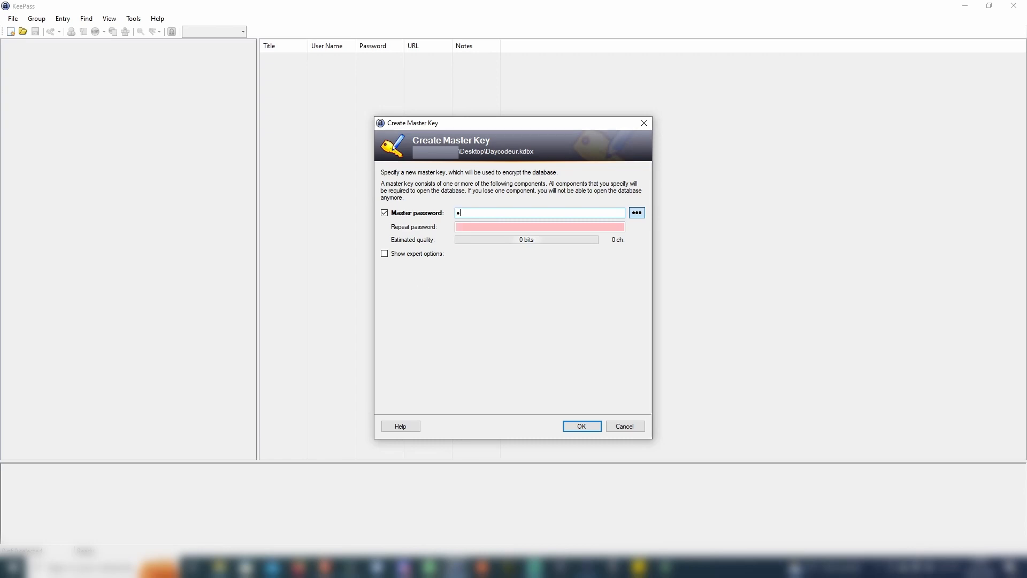
pyautogui.write('zertyuio')
pyautogui.click(504, 226)
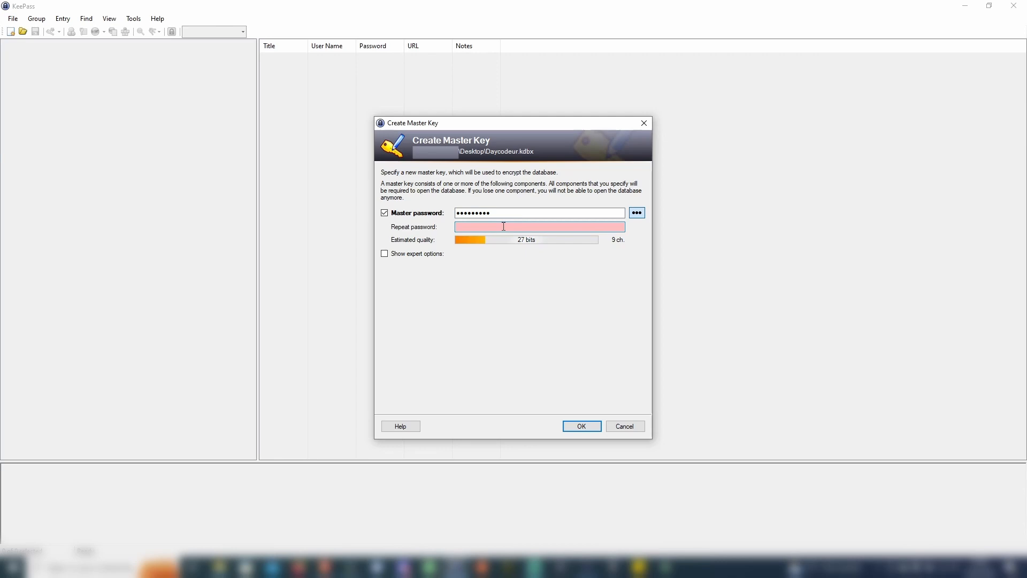
pyautogui.write('abcdefghi')
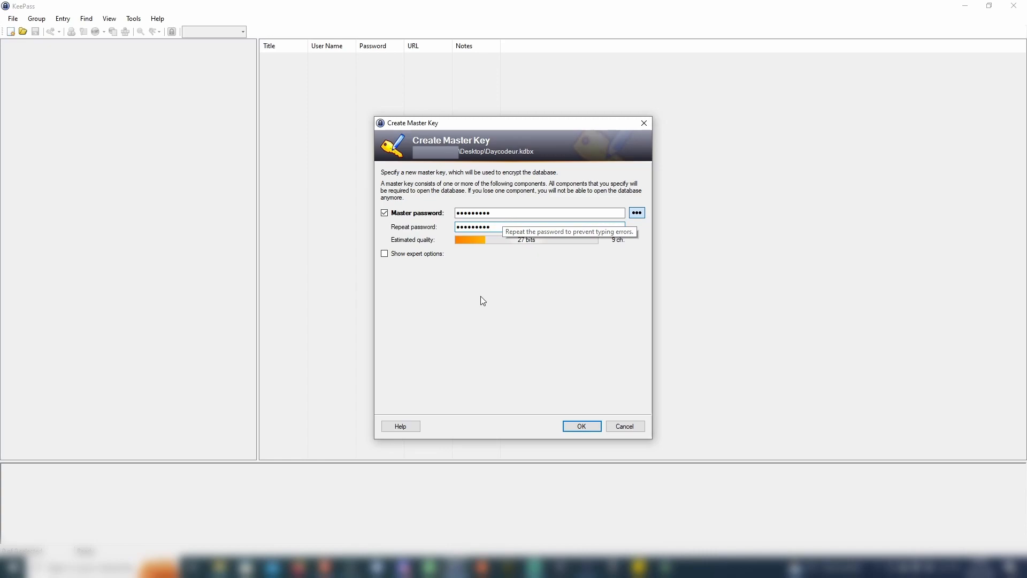
pyautogui.click(384, 254)
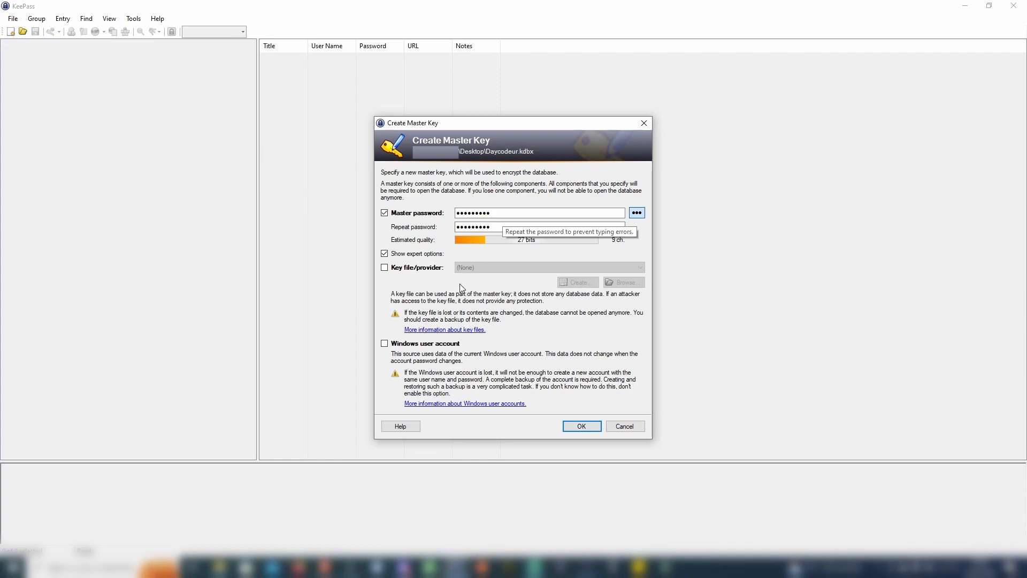
pyautogui.click(384, 253)
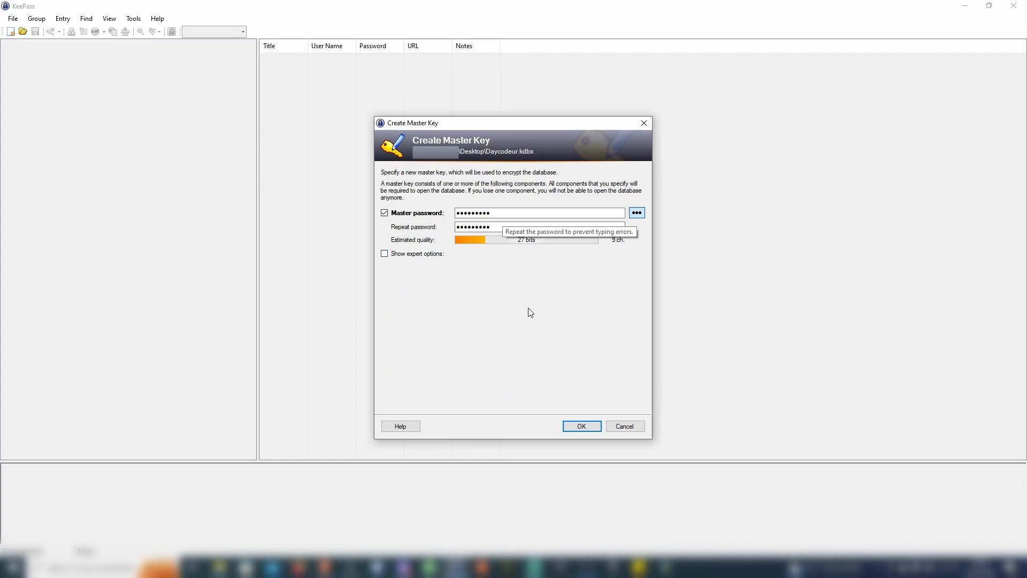
pyautogui.click(583, 426)
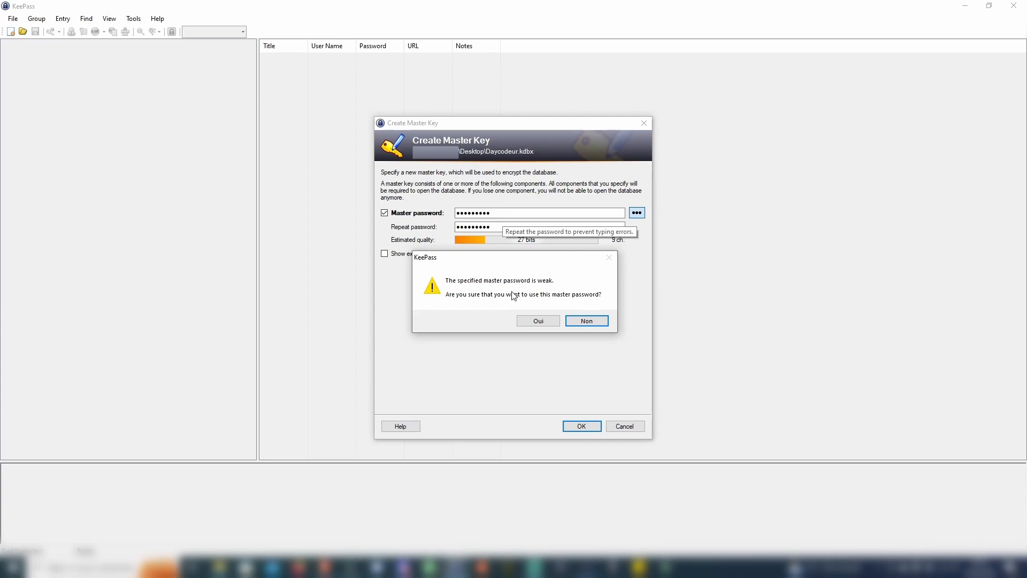
pyautogui.click(543, 322)
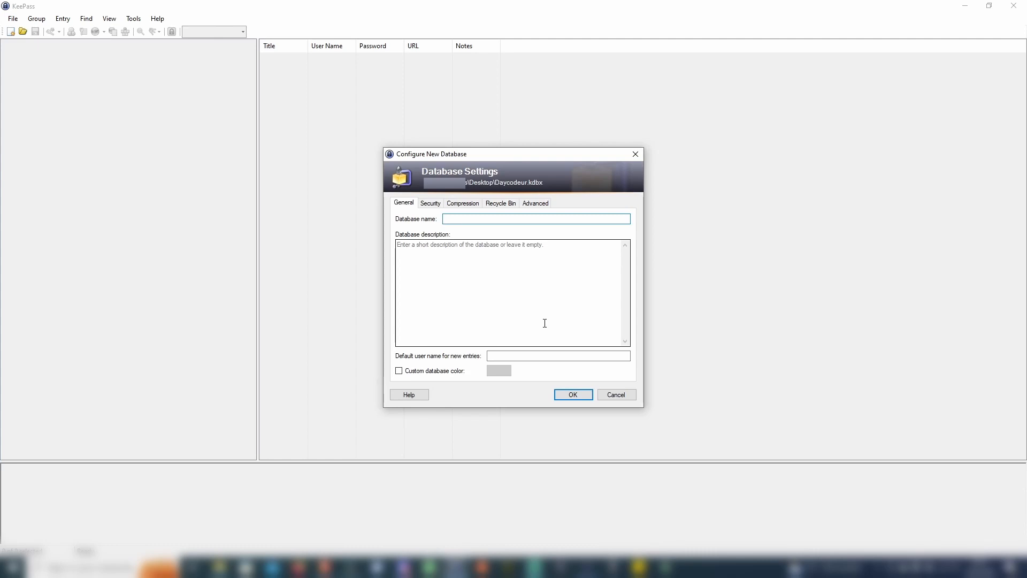
# Name the database 'passwords' and confirm its initial settings
pyautogui.write('passwords')
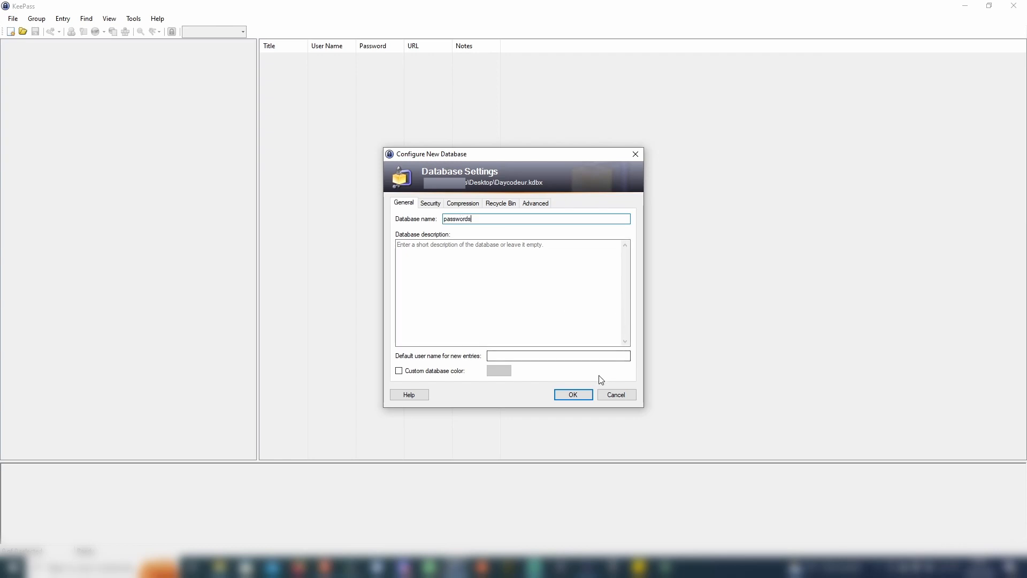
pyautogui.click(573, 396)
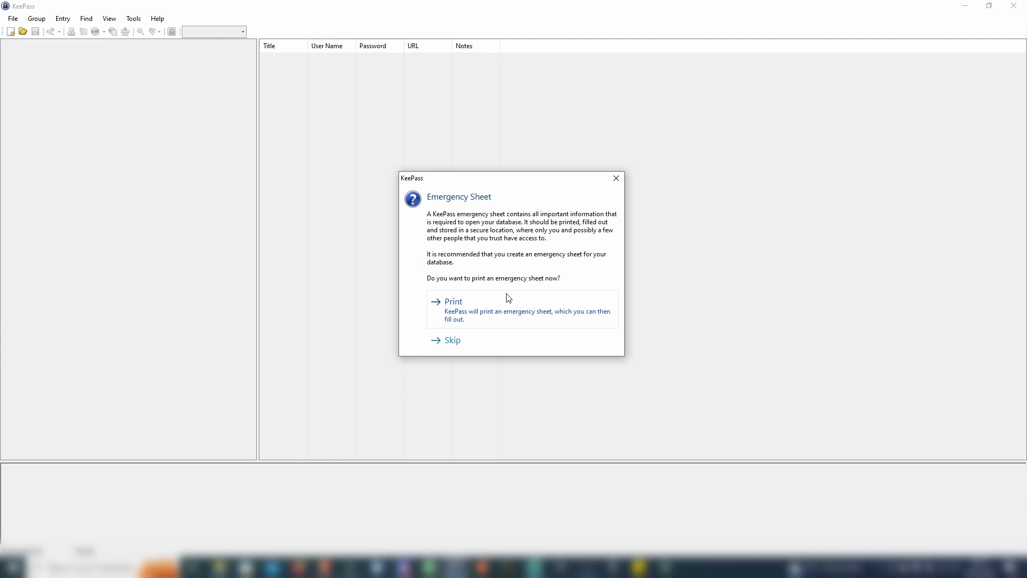
pyautogui.click(452, 341)
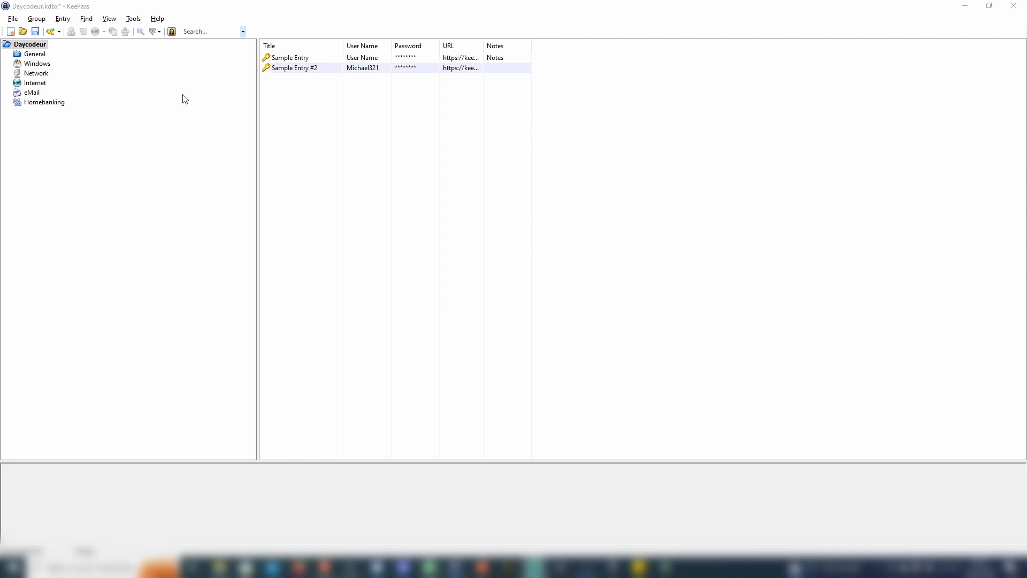
# Open Sample Entry, reveal its password and review the Advanced, Properties, Auto-Type and History tabs
pyautogui.doubleClick(317, 59)
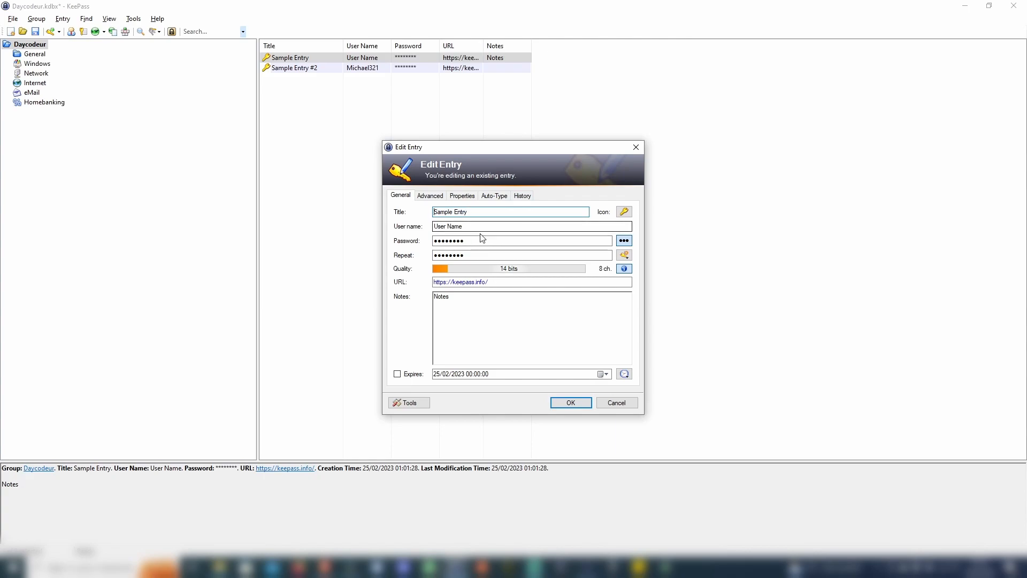
pyautogui.click(624, 241)
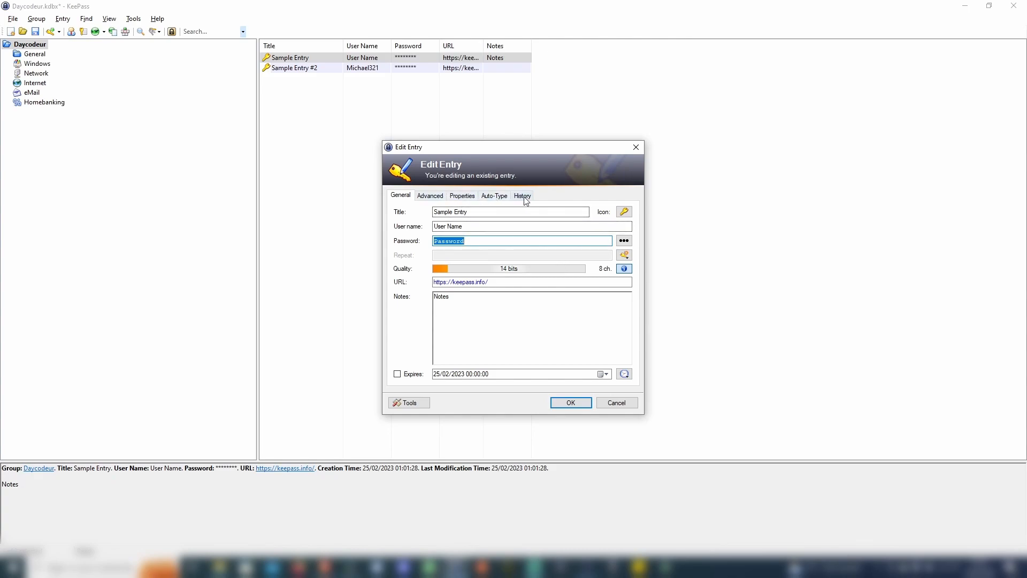
pyautogui.click(428, 198)
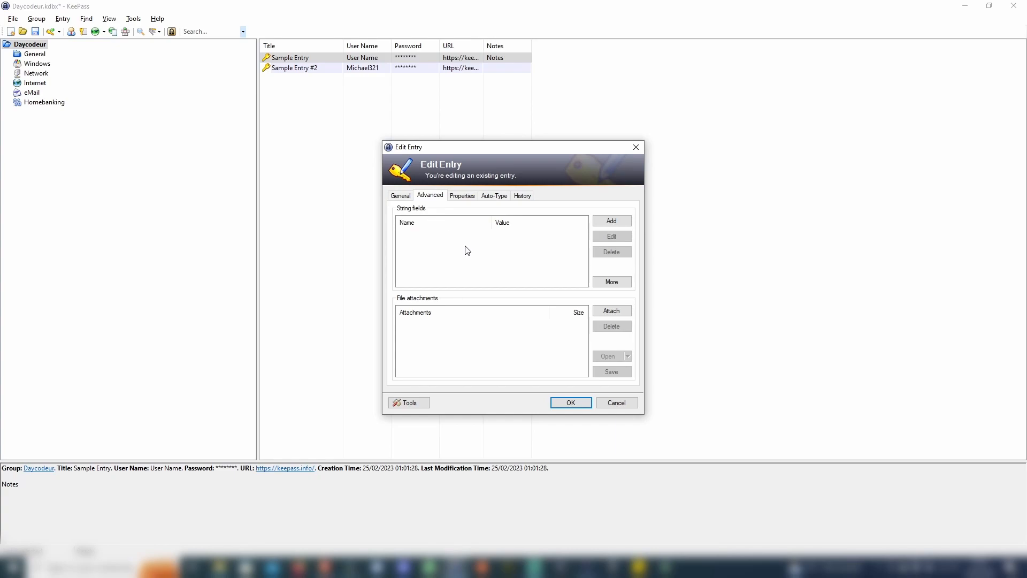
pyautogui.click(464, 198)
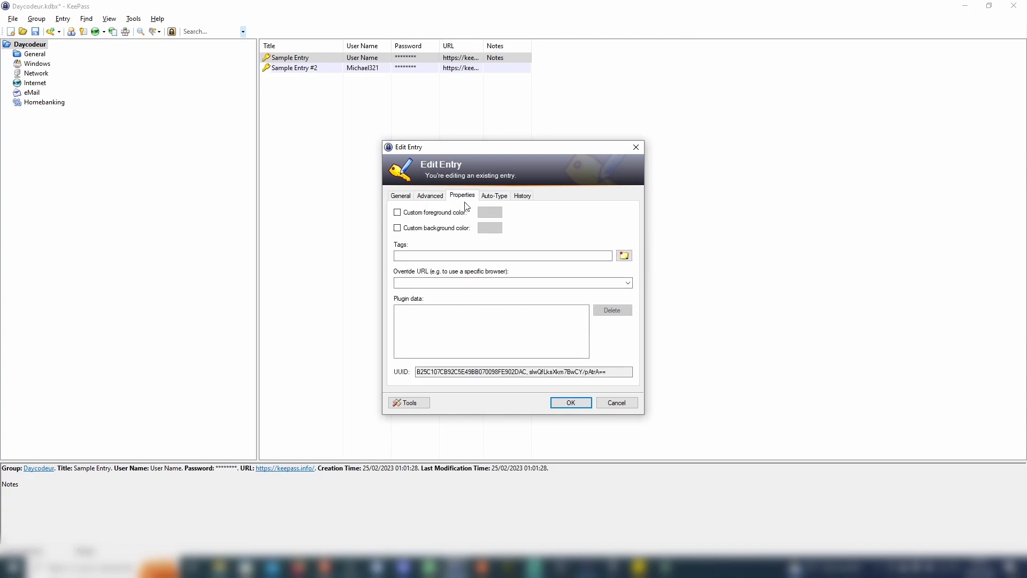
pyautogui.click(489, 198)
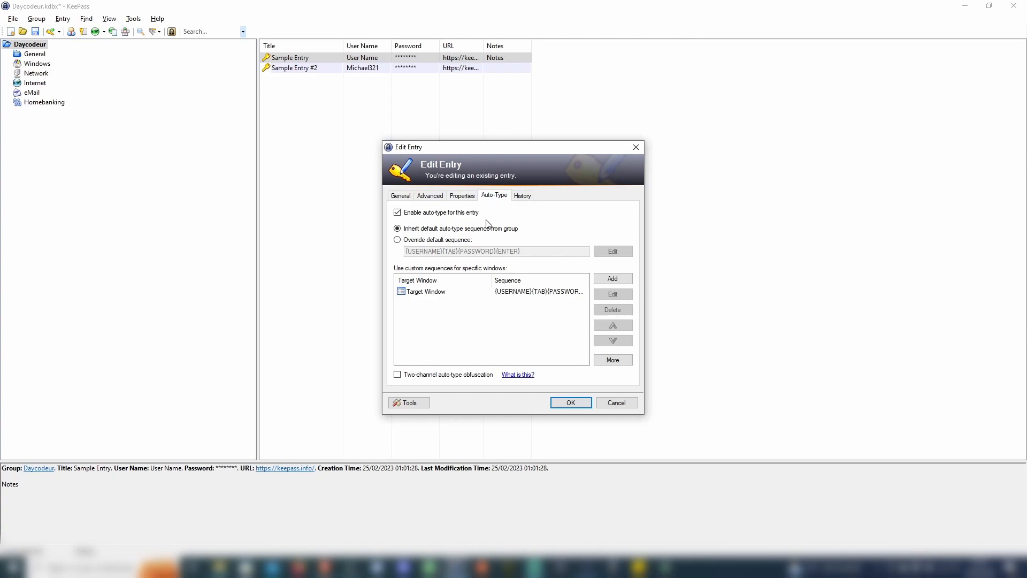
pyautogui.click(521, 198)
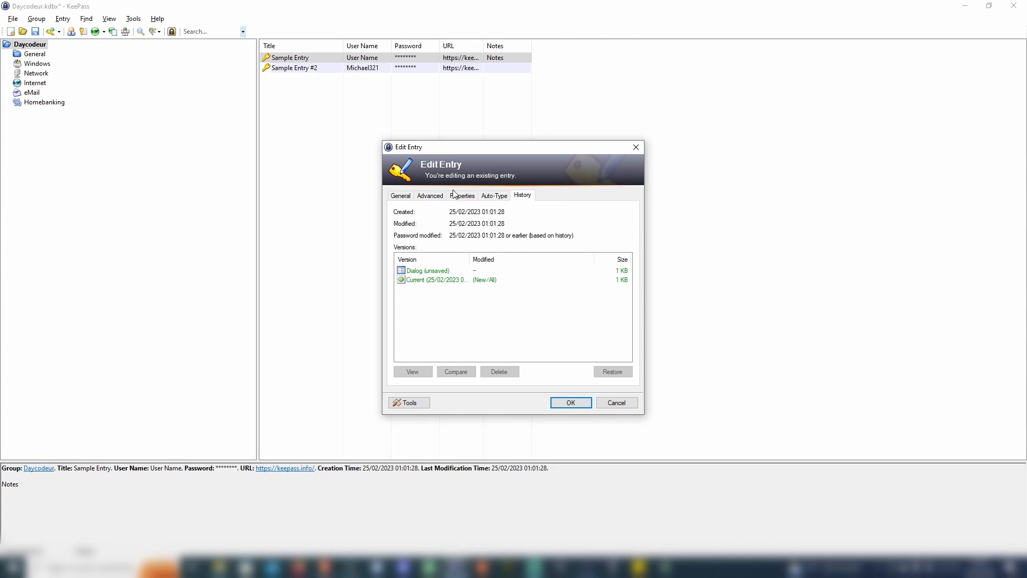
pyautogui.click(399, 196)
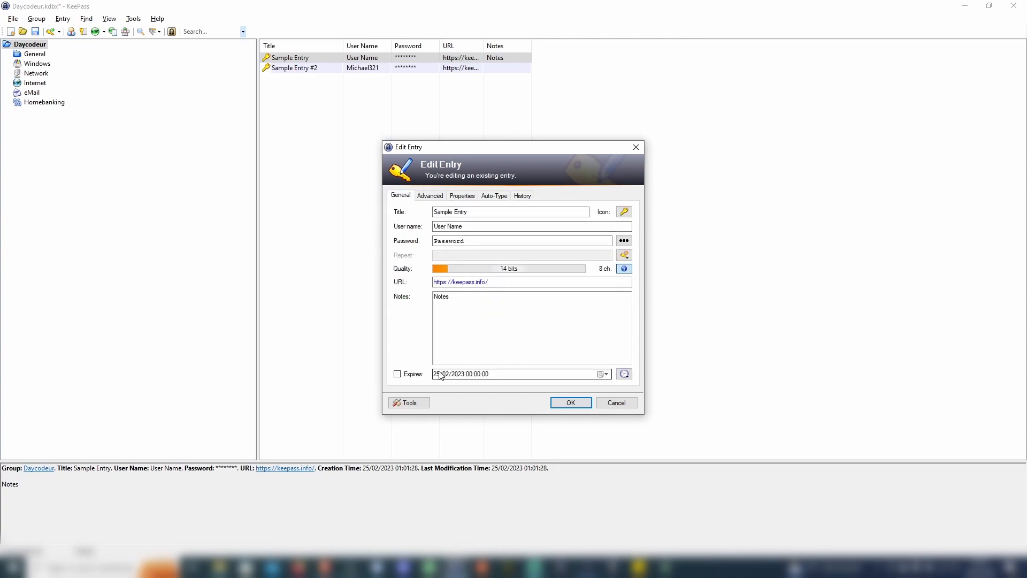
# Make Sample Entry expire on 21/02/2023 and save it
pyautogui.click(396, 374)
pyautogui.click(459, 374)
pyautogui.click(469, 374)
pyautogui.press('Left')
pyautogui.press('Left')
pyautogui.press('Left')
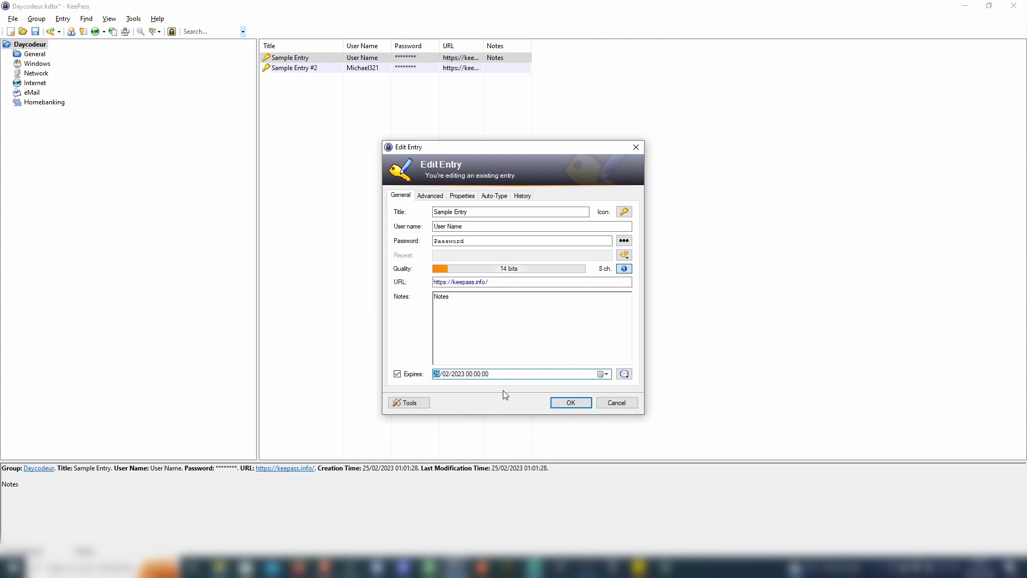
pyautogui.write('21')
pyautogui.click(577, 402)
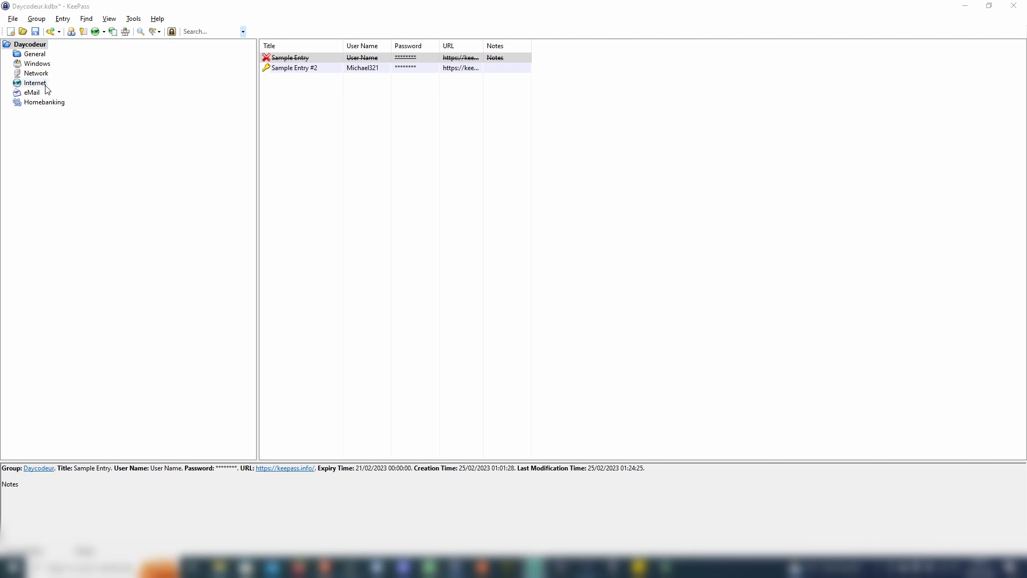
pyautogui.click(34, 95)
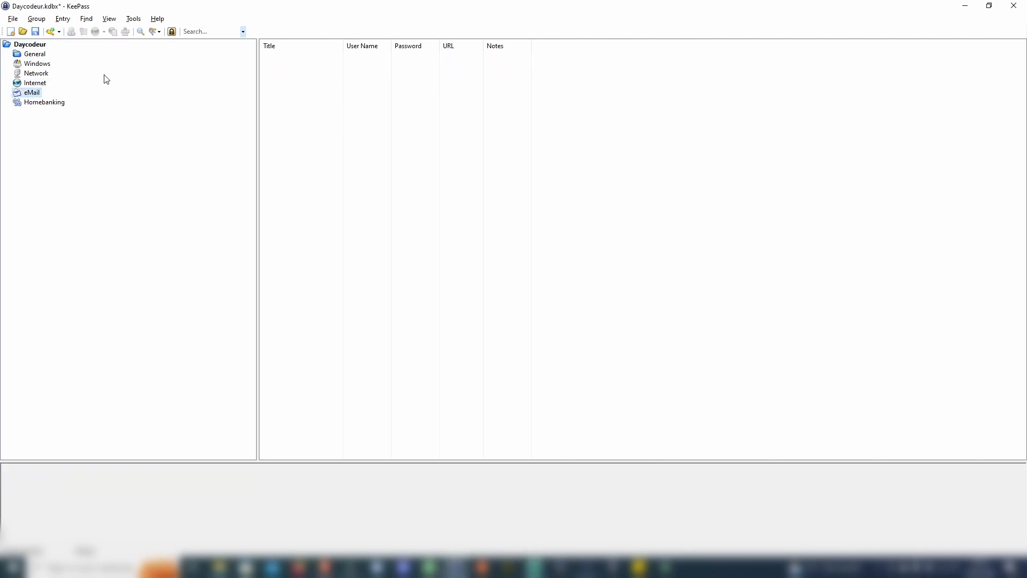
pyautogui.click(52, 32)
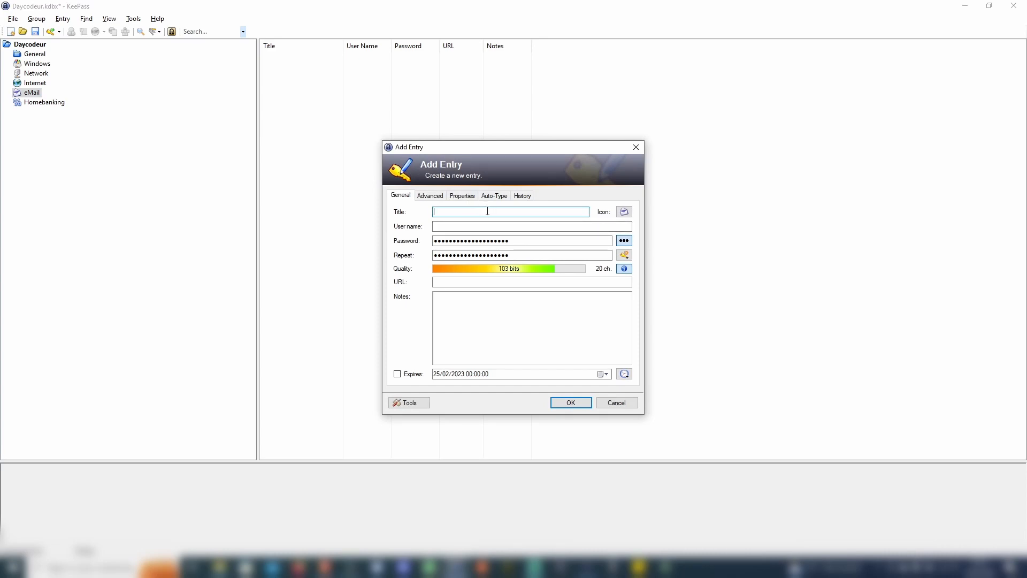
pyautogui.write('test Daycodeur')
pyautogui.click(505, 227)
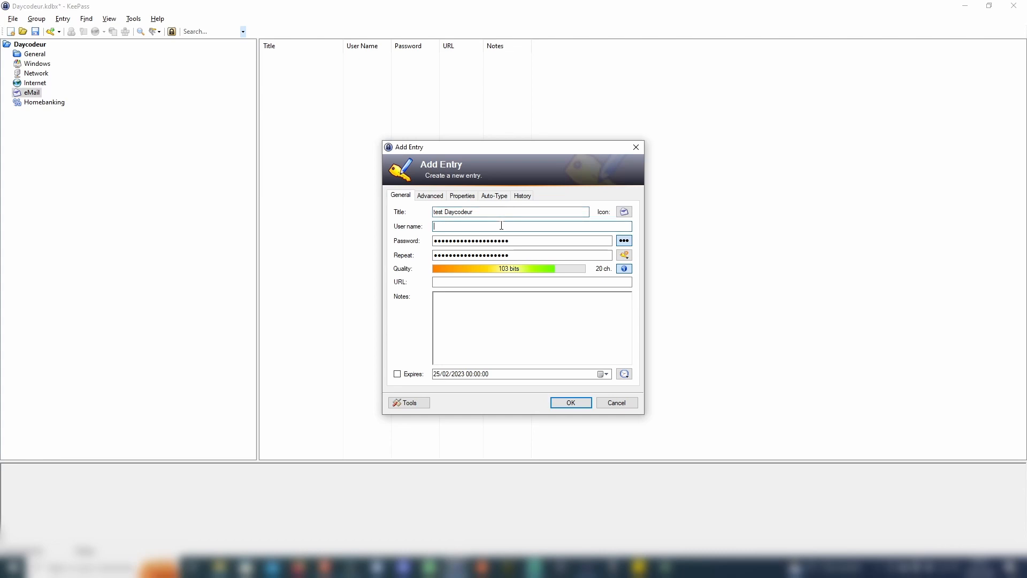
pyautogui.write('daycodeuyr')
pyautogui.click(487, 283)
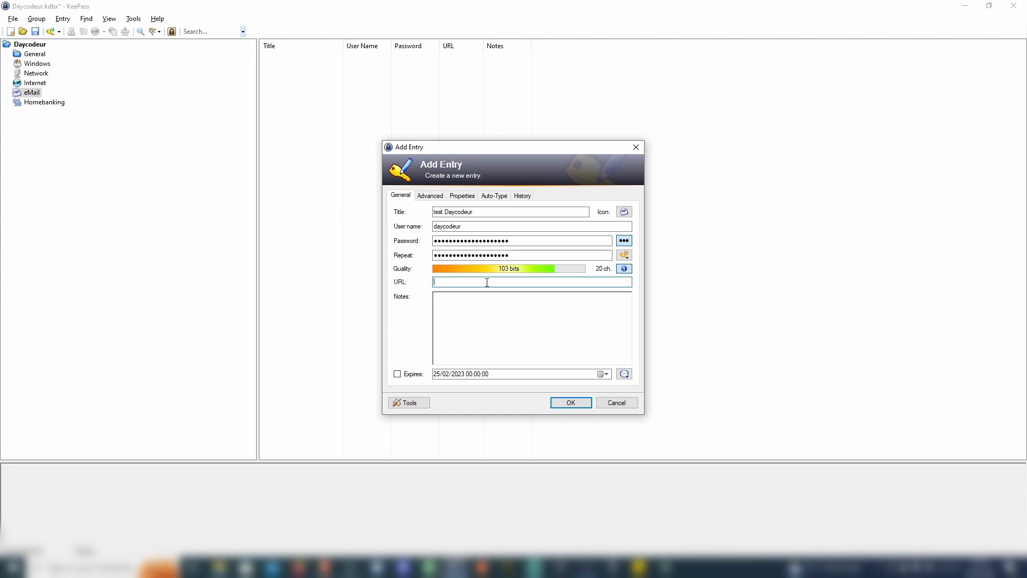
pyautogui.write('ttp://google.com')
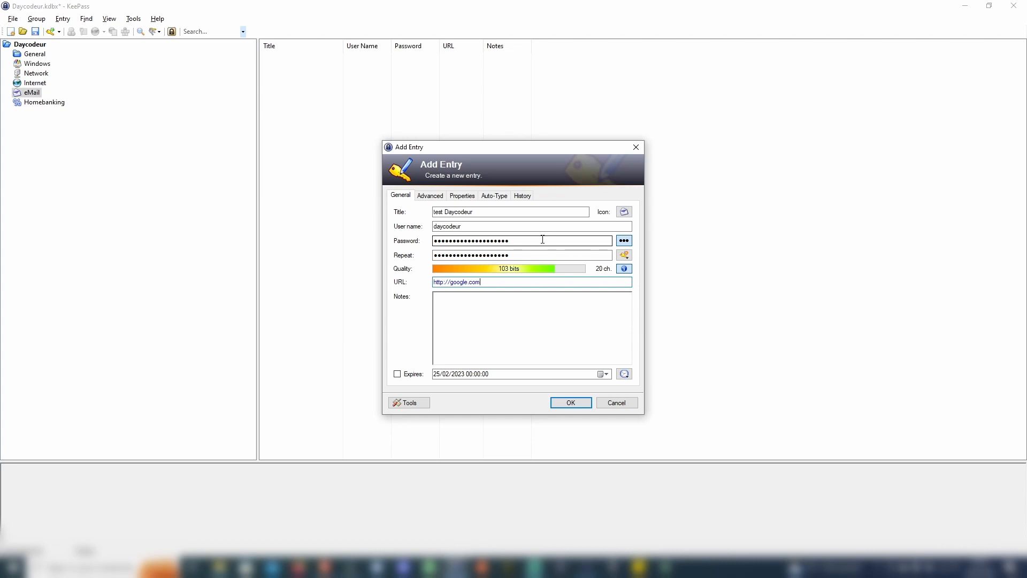
pyautogui.click(522, 239)
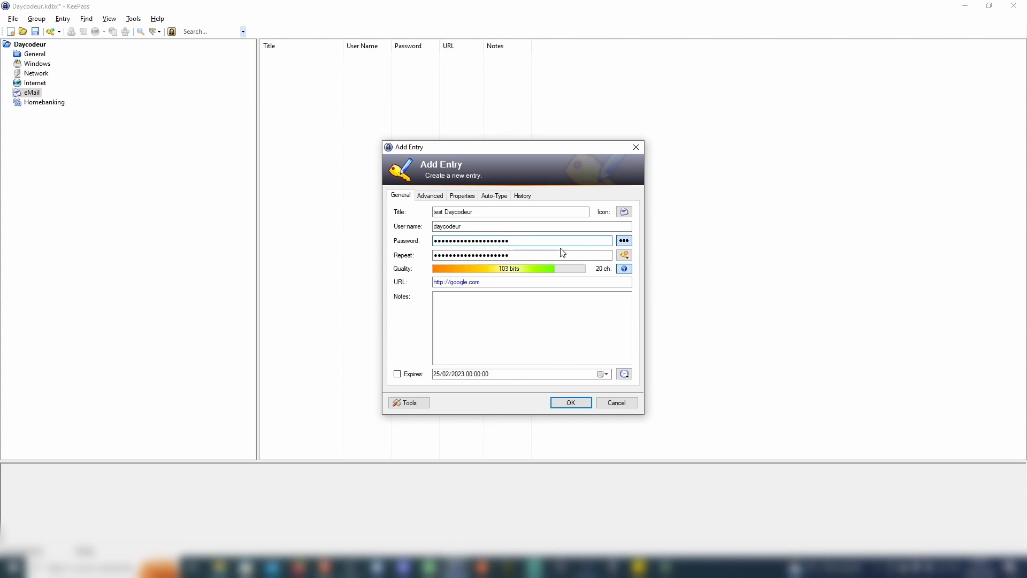
# Show the entry's password in plain text and open the password generation dropdown
pyautogui.click(625, 241)
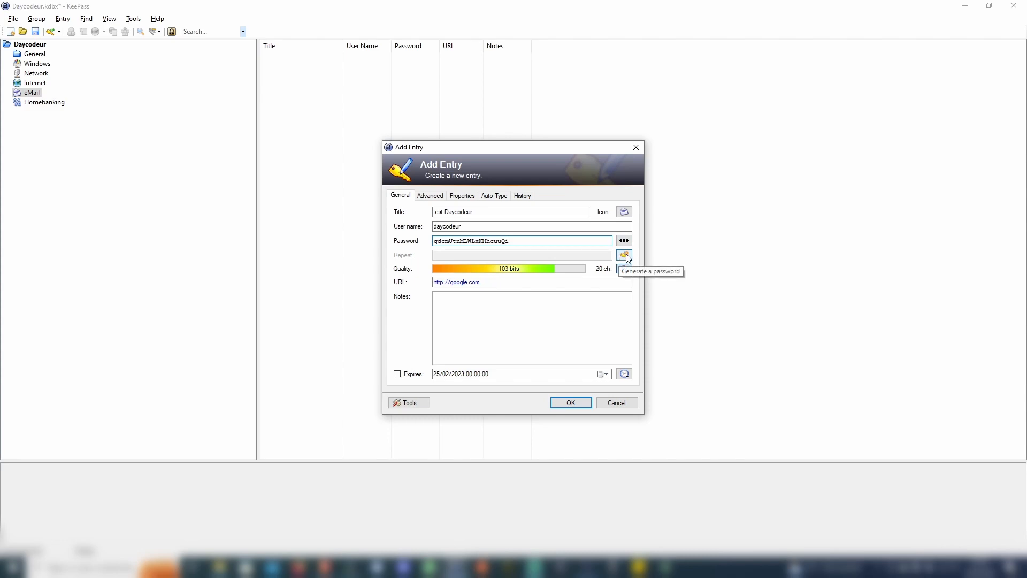
pyautogui.click(625, 257)
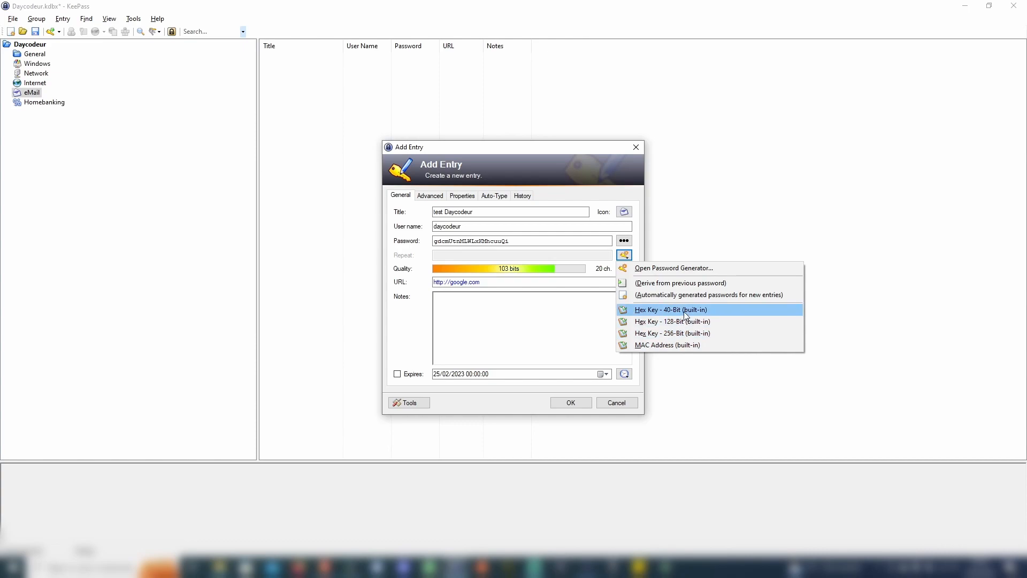
# Generate a 10-character password with digits, minus, underline and special characters for the entry
pyautogui.click(666, 267)
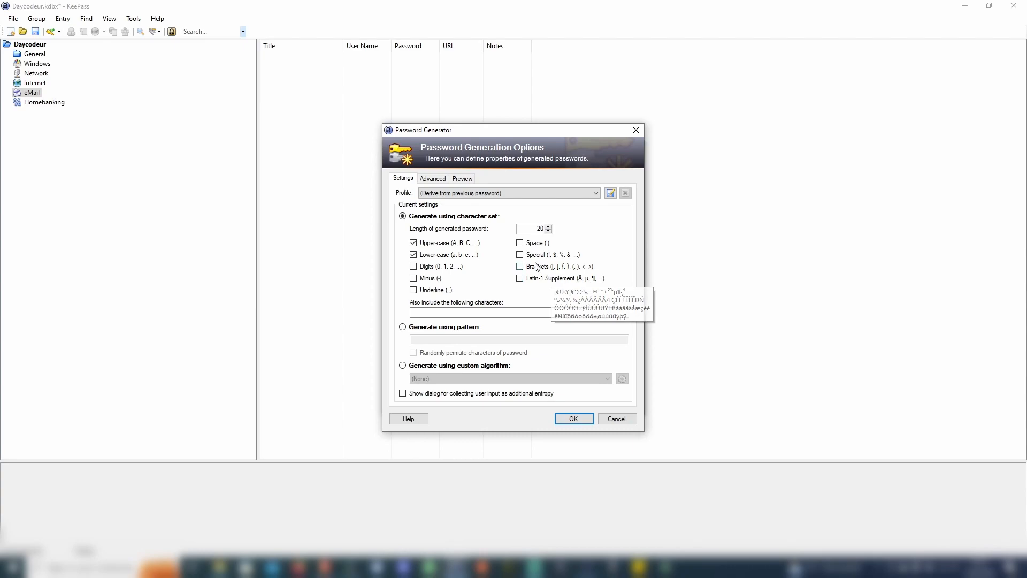
pyautogui.doubleClick(539, 230)
pyautogui.write('10')
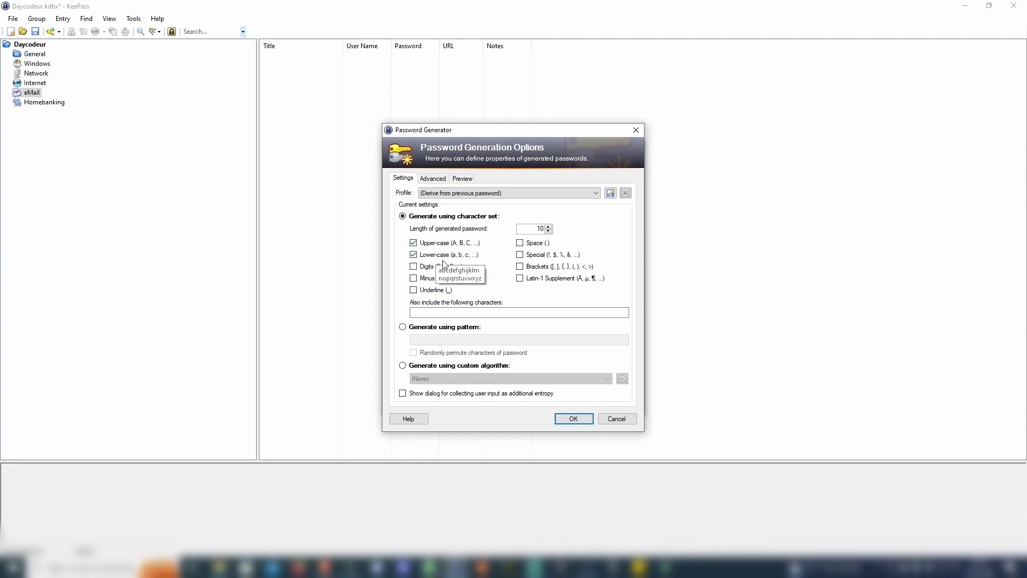
pyautogui.click(413, 267)
pyautogui.click(413, 278)
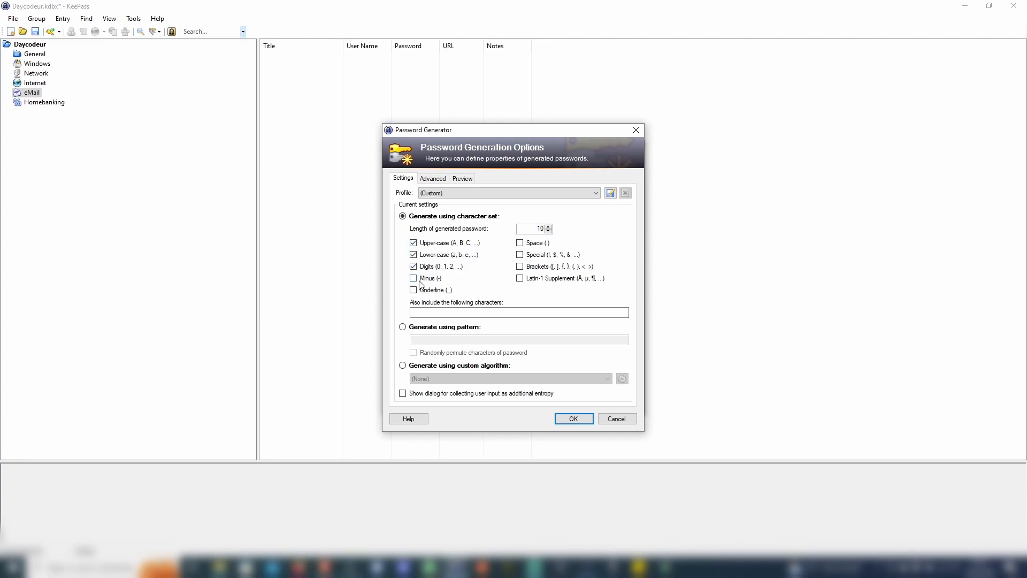
pyautogui.click(413, 290)
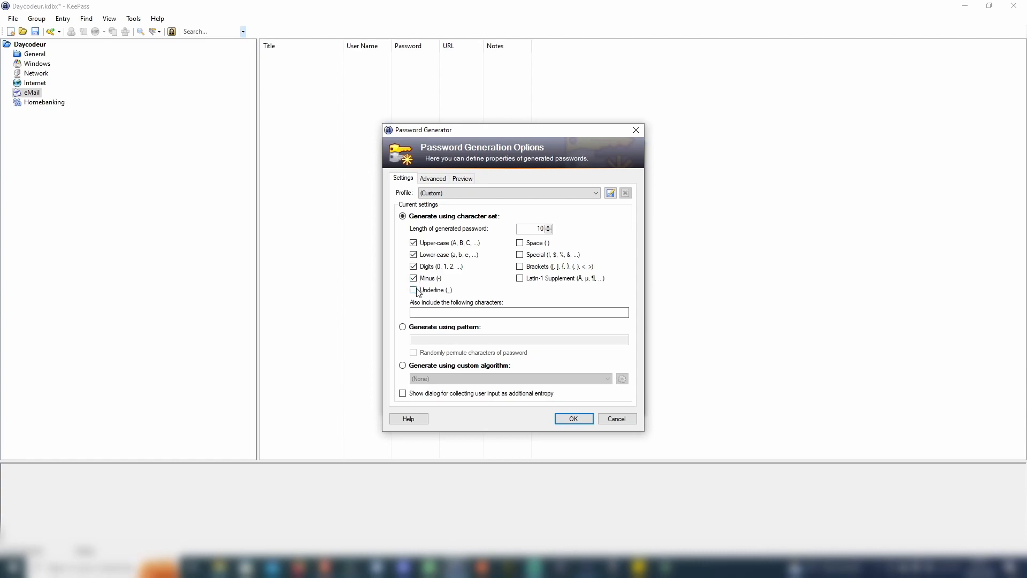
pyautogui.click(526, 256)
pyautogui.click(584, 418)
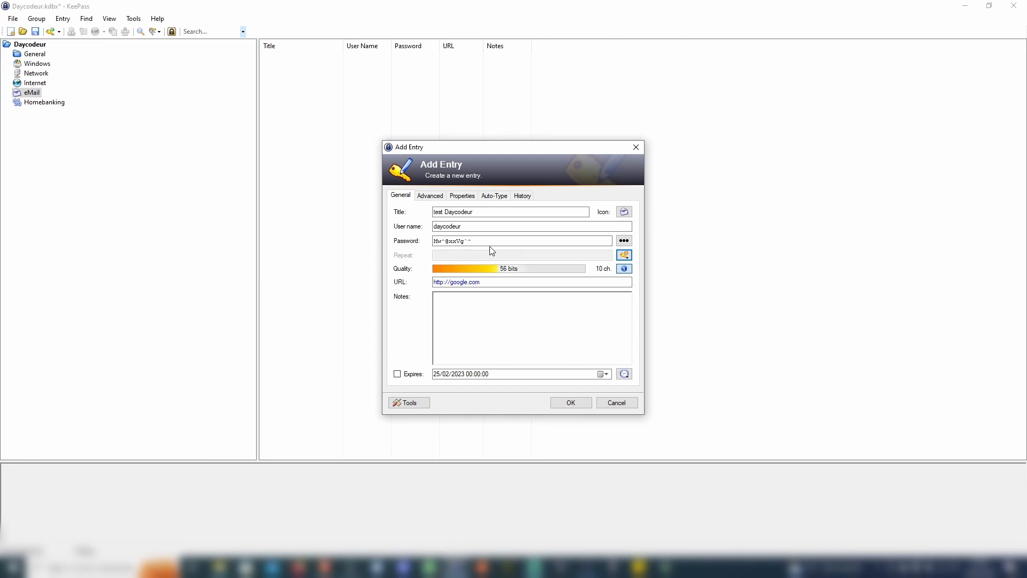
# Regenerate the password without special characters but with brackets, digits, minus and underscore (12 characters, 72 bits)
pyautogui.click(480, 240)
pyautogui.click(624, 255)
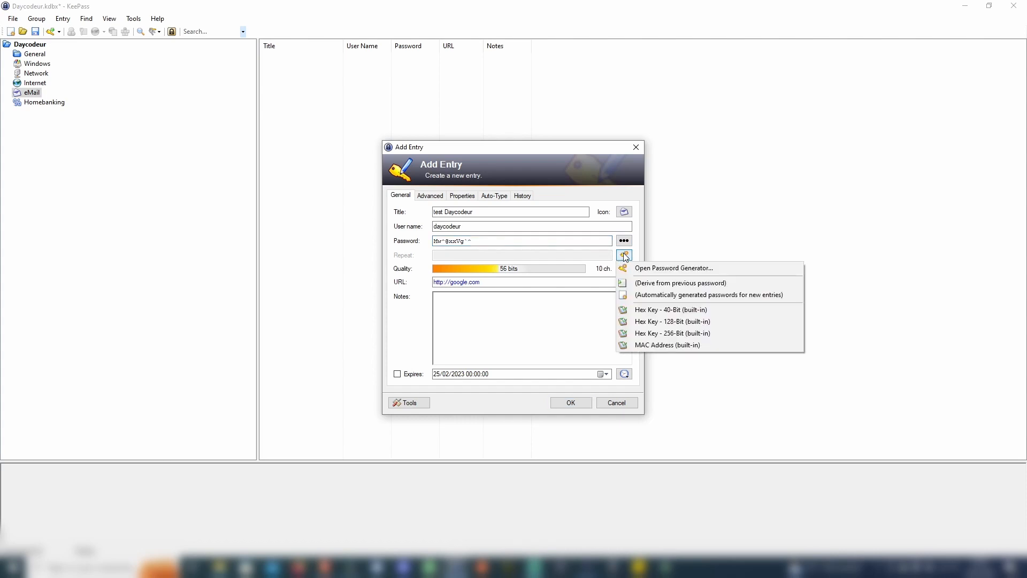
pyautogui.click(657, 269)
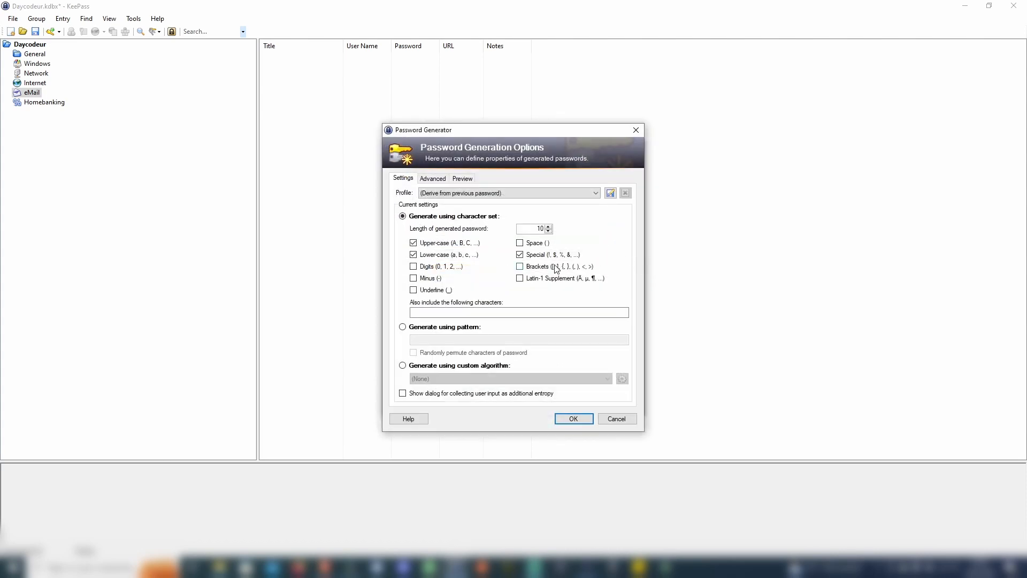
pyautogui.click(520, 256)
pyautogui.click(520, 267)
pyautogui.click(414, 267)
pyautogui.click(413, 278)
pyautogui.click(413, 290)
pyautogui.click(582, 422)
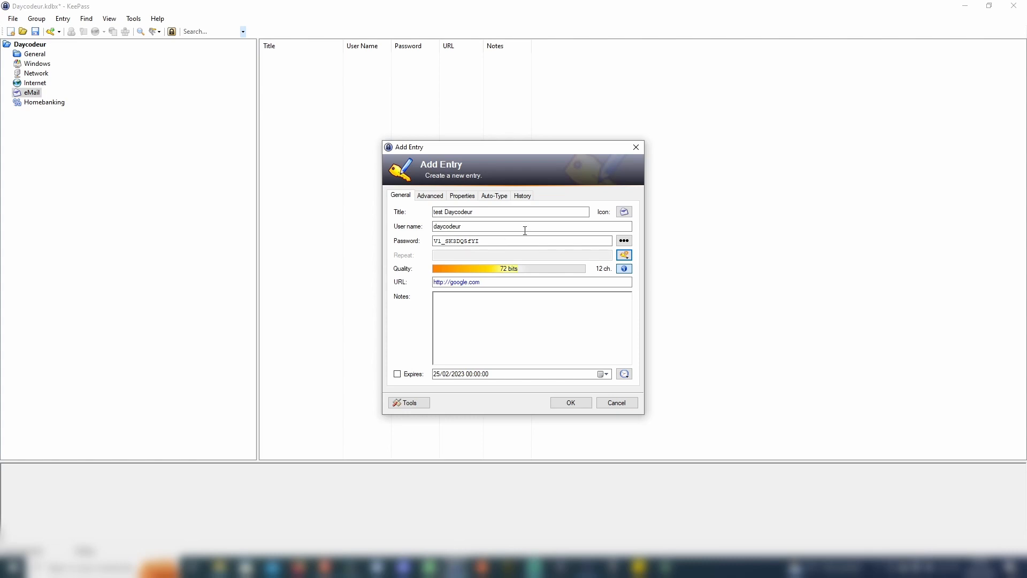
# Generate a new 13-character password allowing brackets and minus signs, rated 81 bits
pyautogui.click(624, 256)
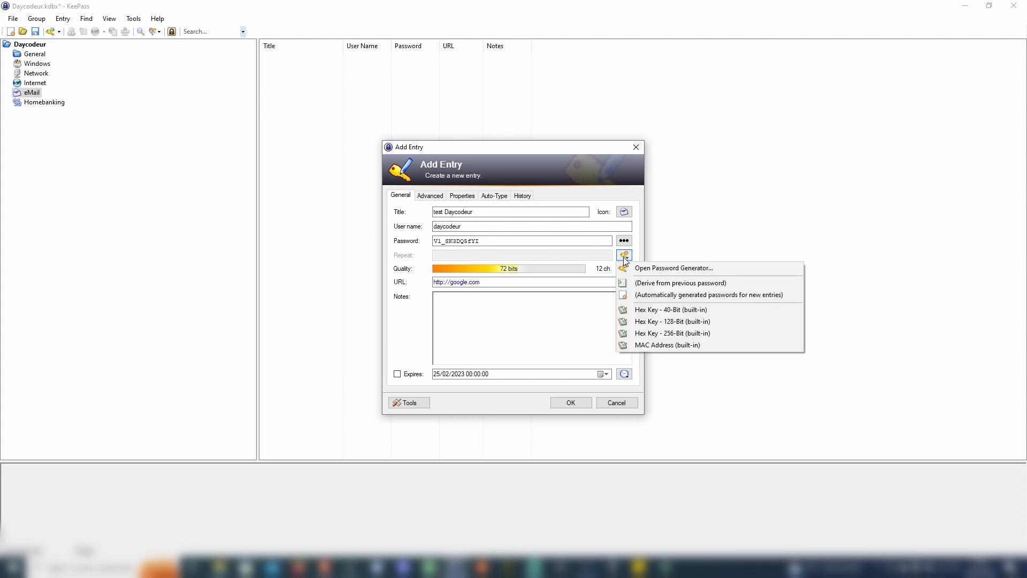
pyautogui.click(642, 266)
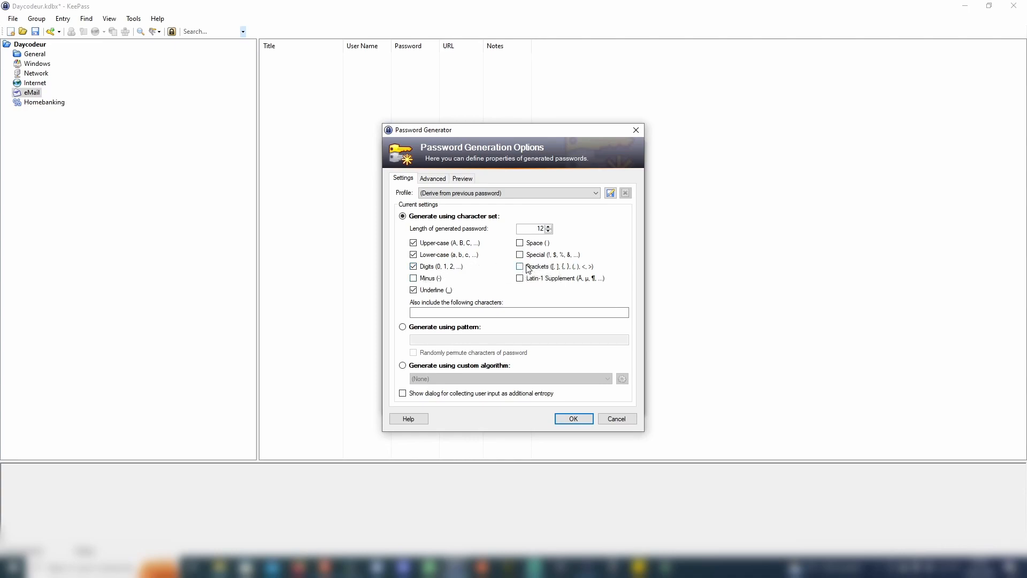
pyautogui.click(519, 266)
pyautogui.click(418, 281)
pyautogui.click(549, 227)
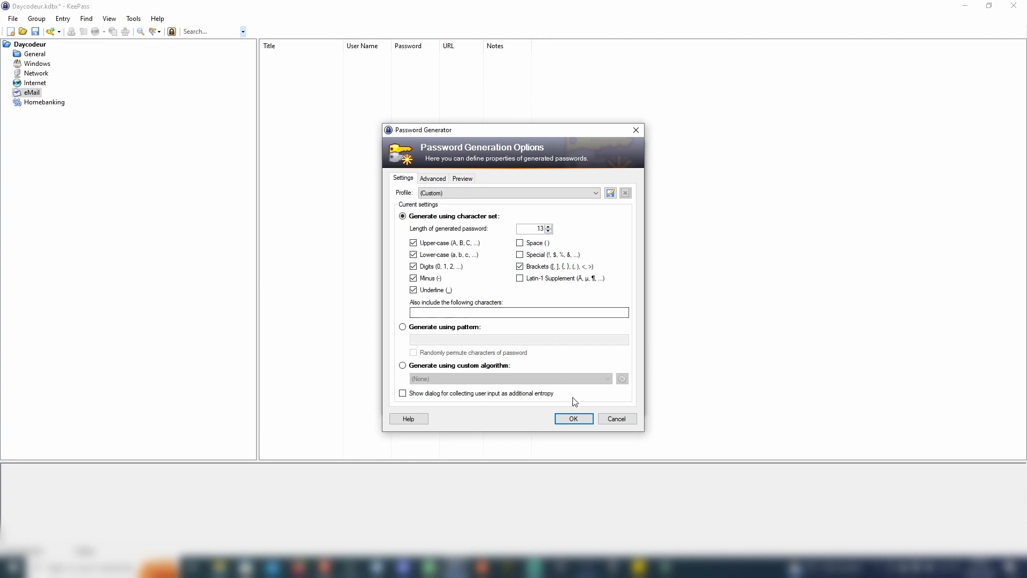
pyautogui.click(578, 418)
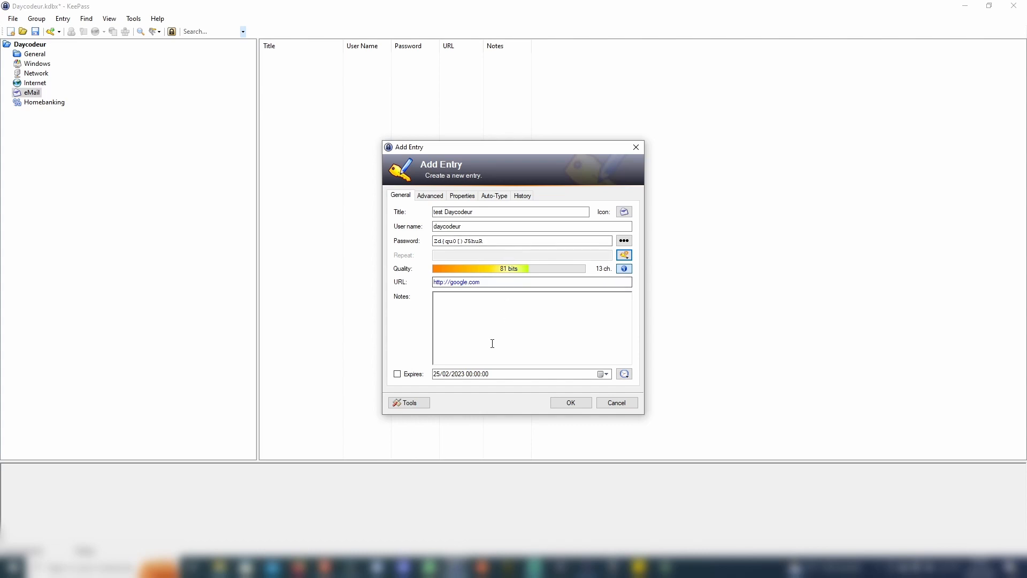
# Set the entry to expire 25/02/2024, finish it in eMail, widen the URL column and save
pyautogui.click(397, 374)
pyautogui.click(460, 375)
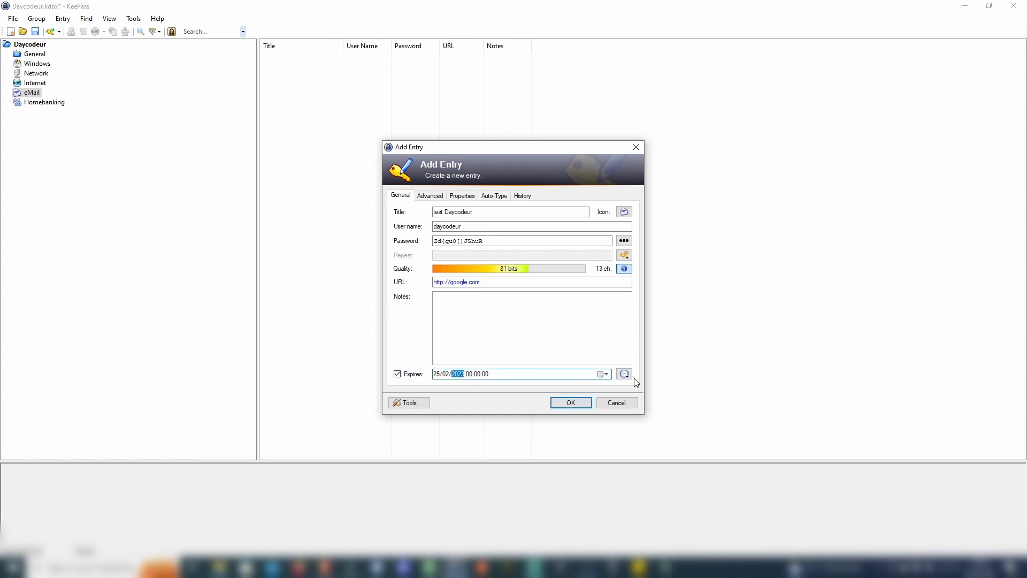
pyautogui.write('2024')
pyautogui.click(571, 403)
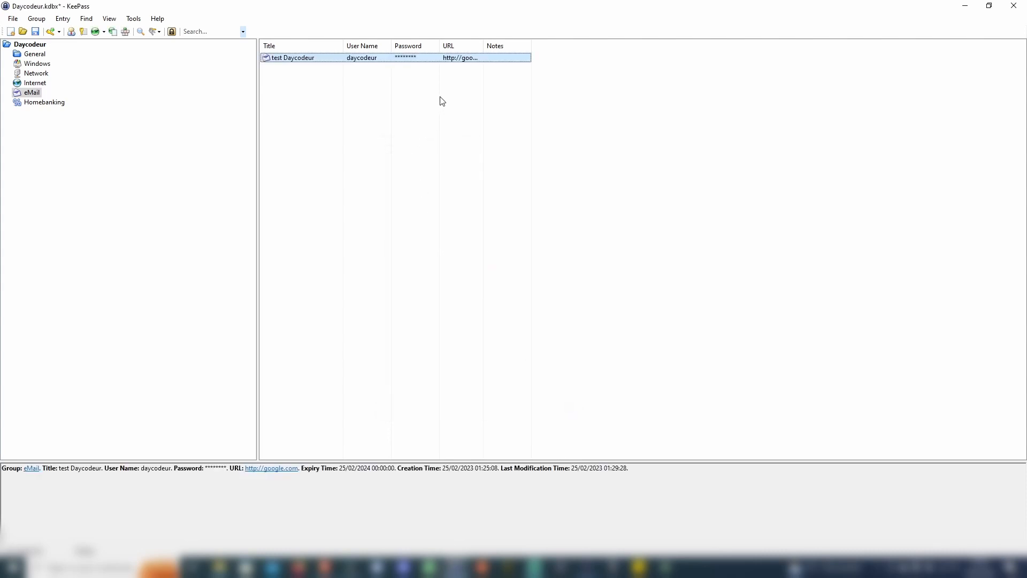
pyautogui.moveTo(483, 45); pyautogui.dragTo(531, 45)
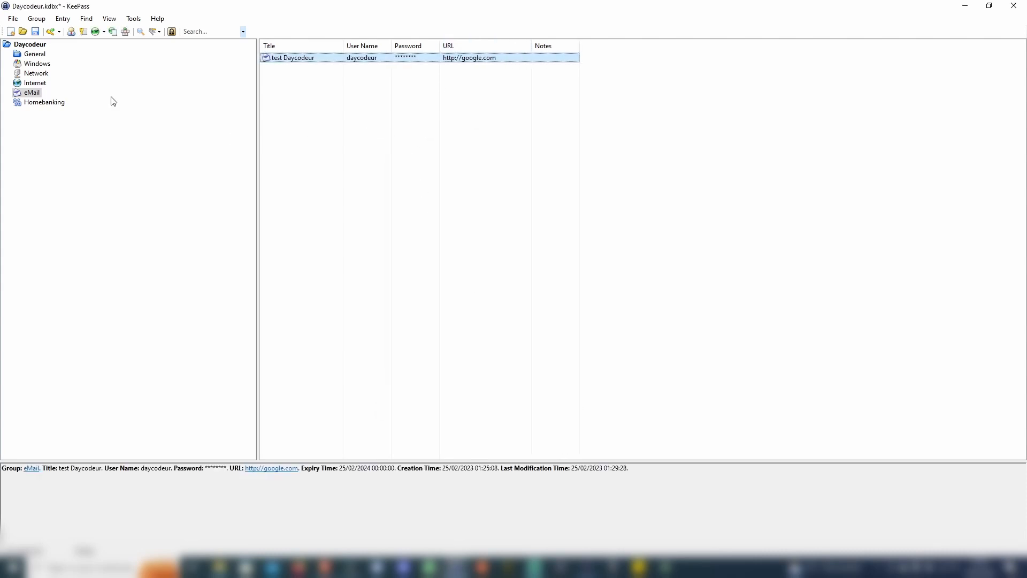
pyautogui.click(39, 35)
# Open the entry's google.com link, search 'jeuxvideo' and reach the jeuxvideo.com sign-in page
pyautogui.doubleClick(481, 60)
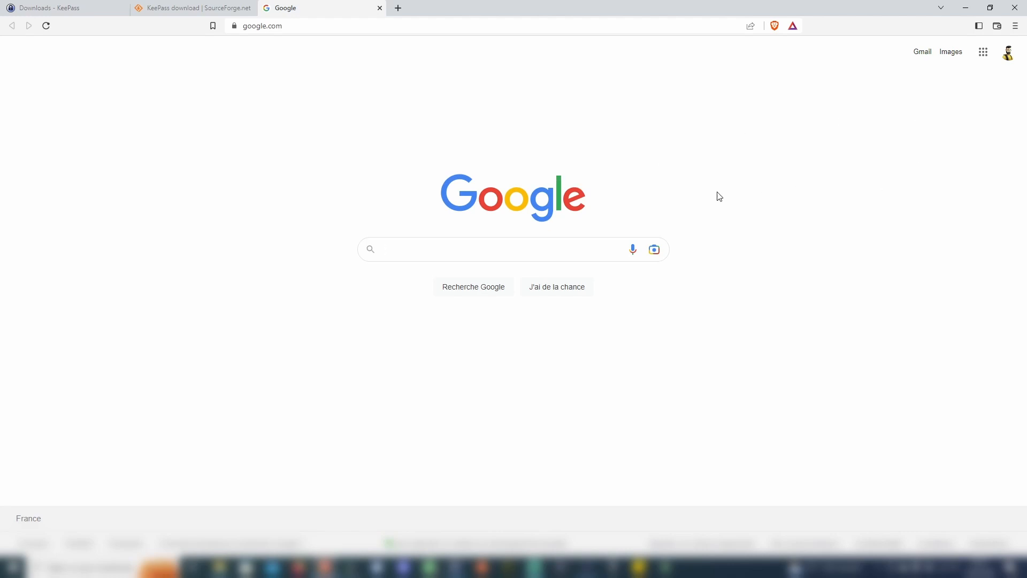
pyautogui.click(437, 250)
pyautogui.write('jeuxvideo')
pyautogui.press('Return')
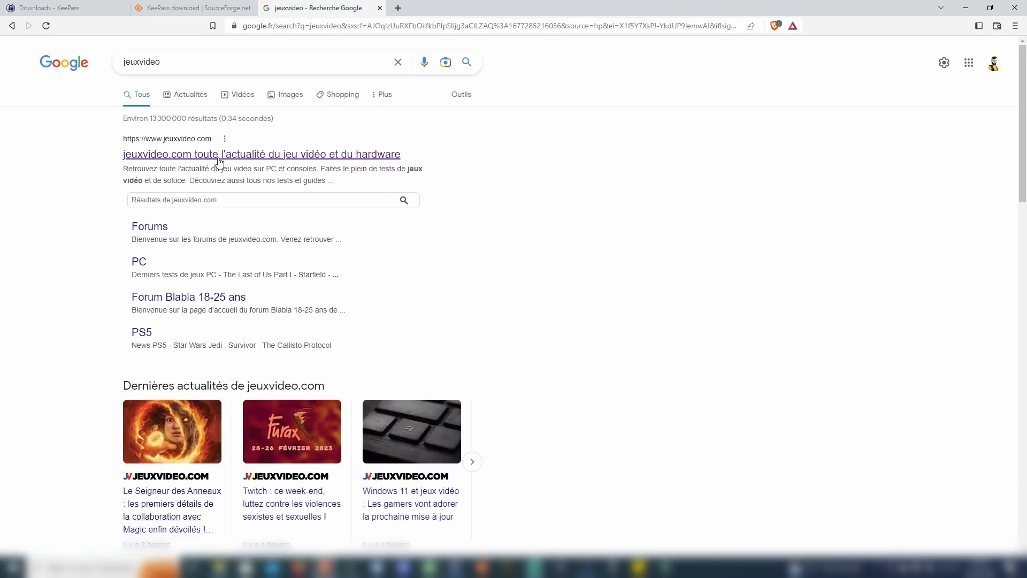
pyautogui.click(219, 158)
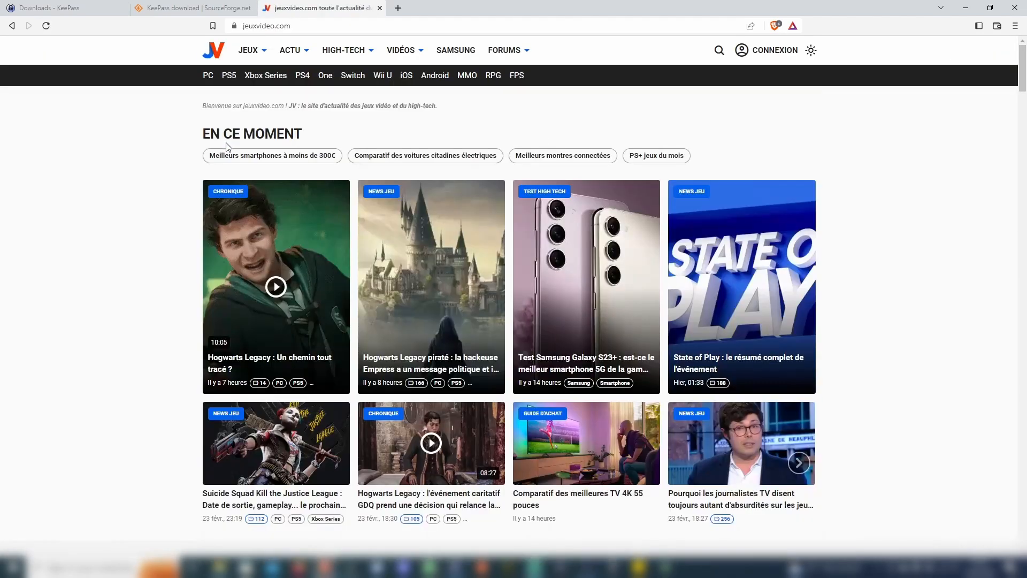
pyautogui.click(777, 57)
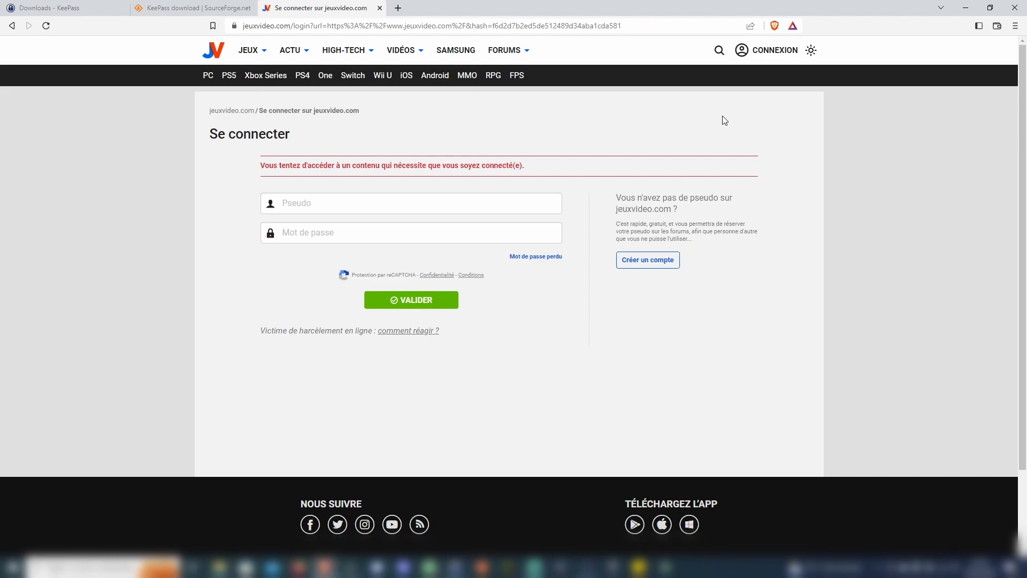
pyautogui.hotkey('alt', 'Tab')
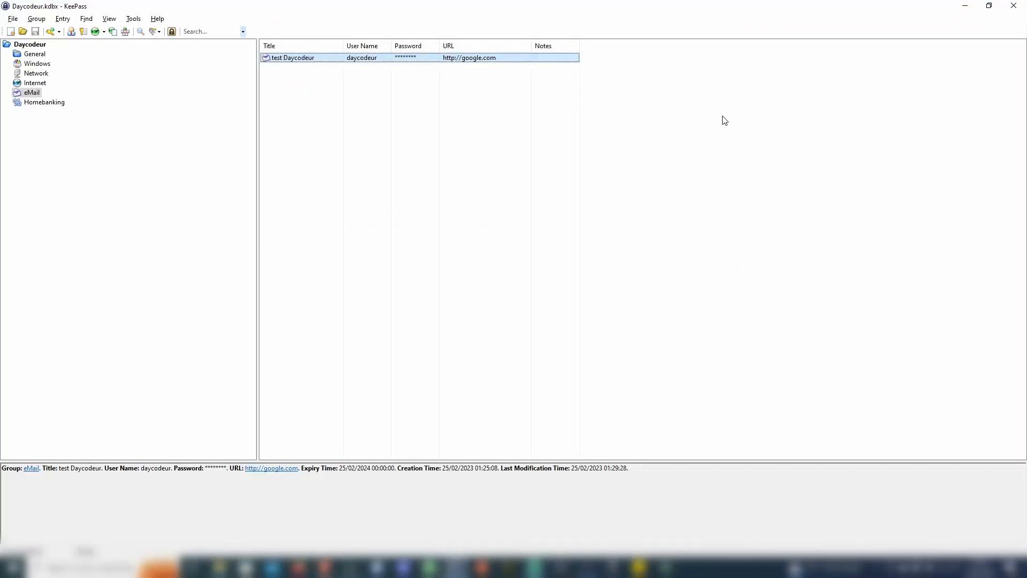
# Open and close the test Daycodeur entry, then copy its user name
pyautogui.doubleClick(331, 60)
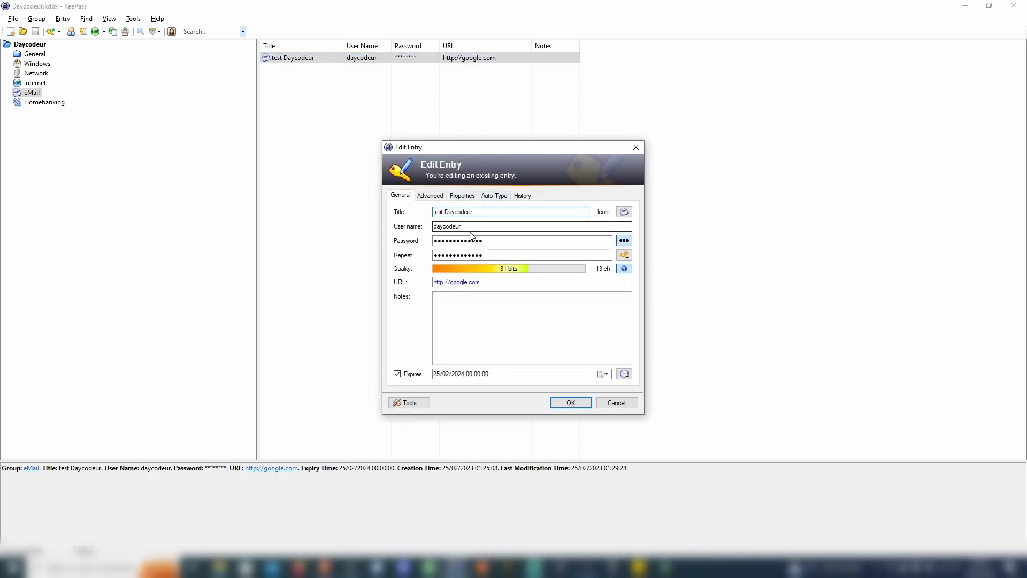
pyautogui.click(636, 146)
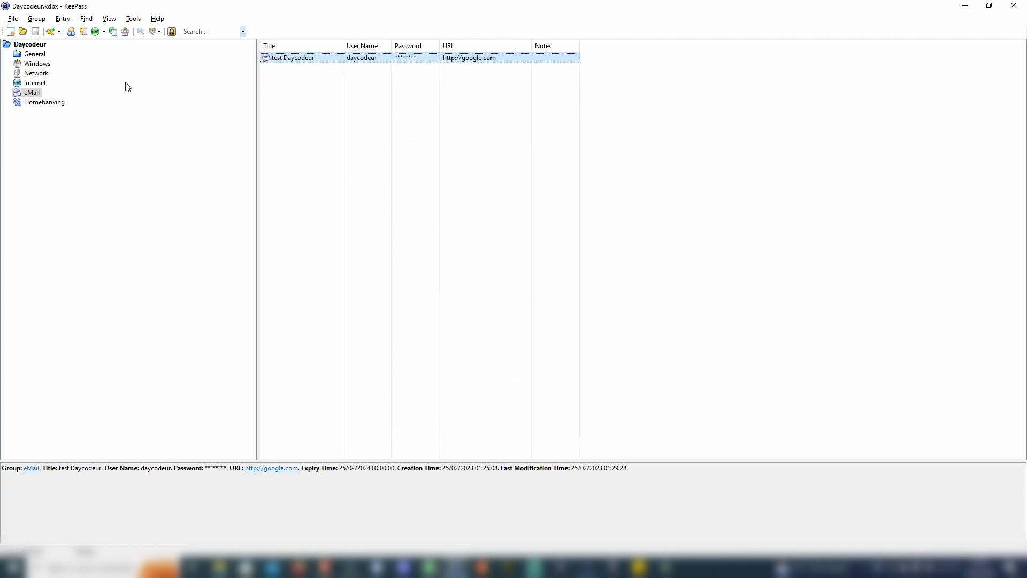
pyautogui.click(71, 33)
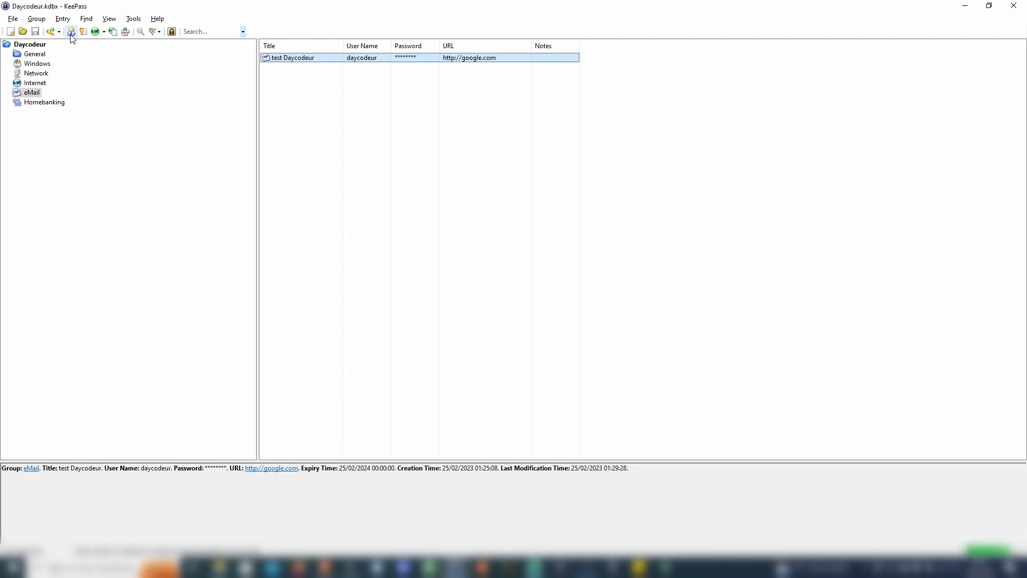
# Paste the KeePass user name into Pseudo and the copied password into the password field, then submit
pyautogui.hotkey('alt', 'Tab')
pyautogui.click(307, 203)
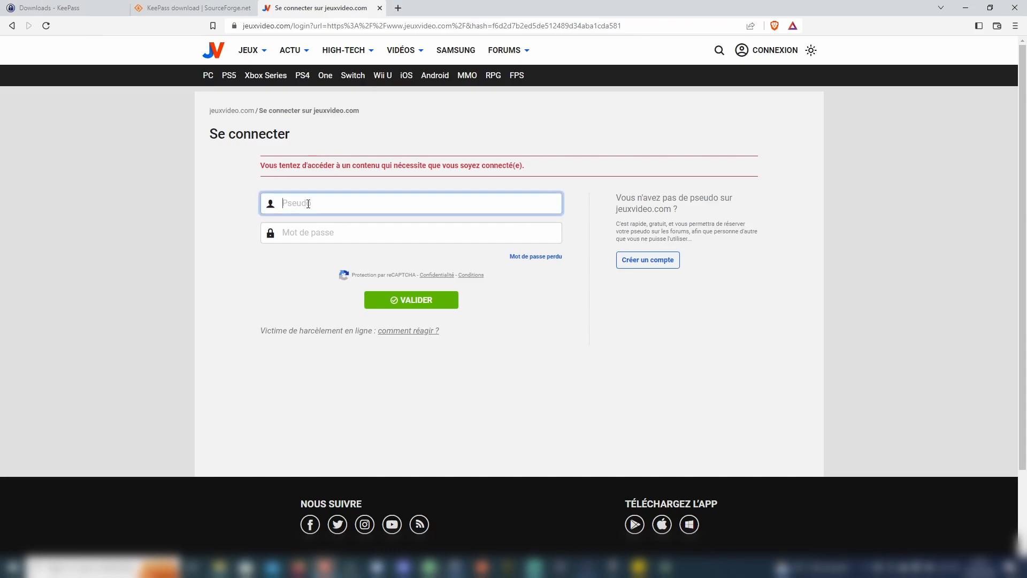
pyautogui.rightClick(308, 204)
pyautogui.click(351, 287)
pyautogui.hotkey('alt', 'Tab')
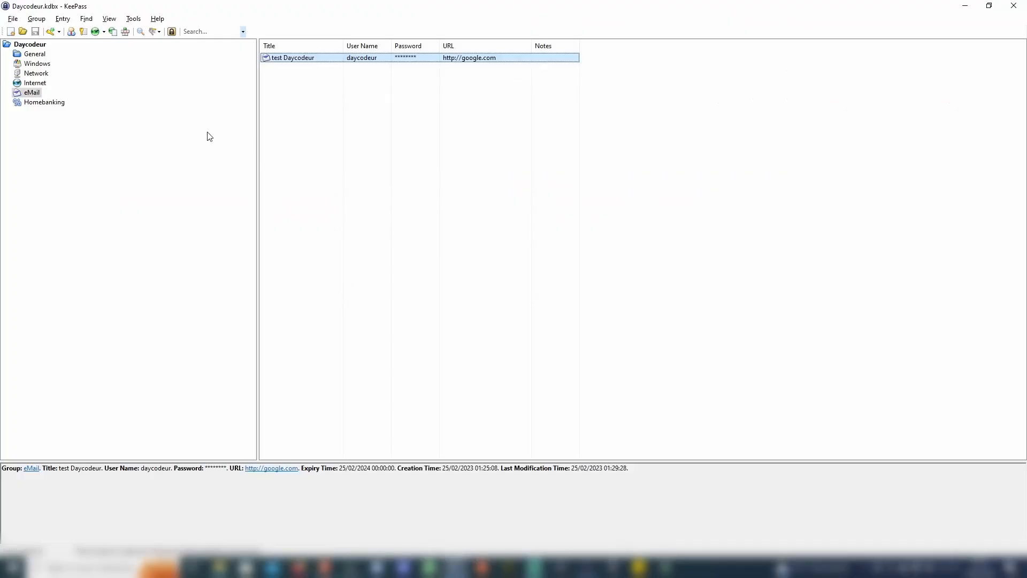
pyautogui.click(84, 33)
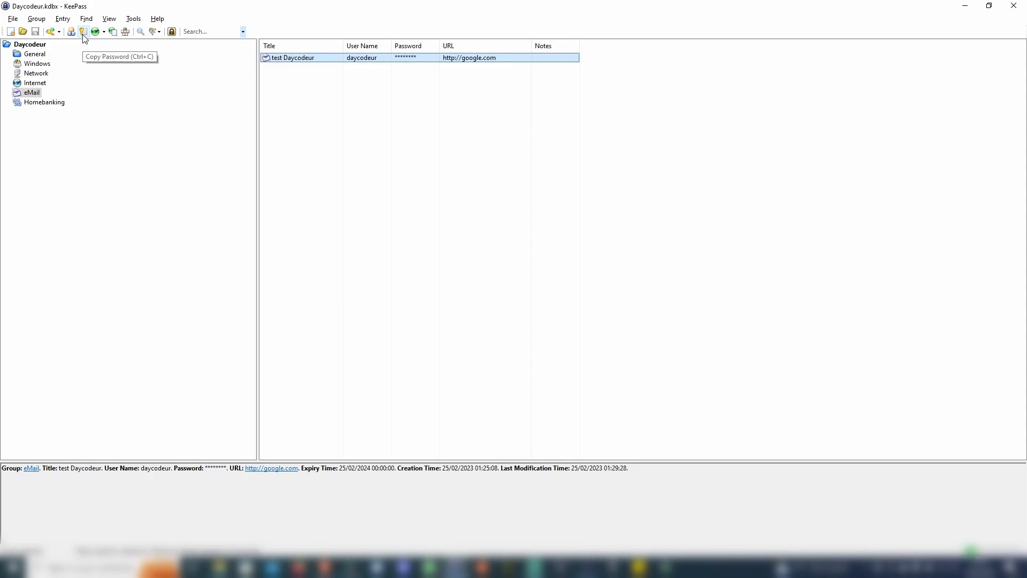
pyautogui.hotkey('alt', 'Tab')
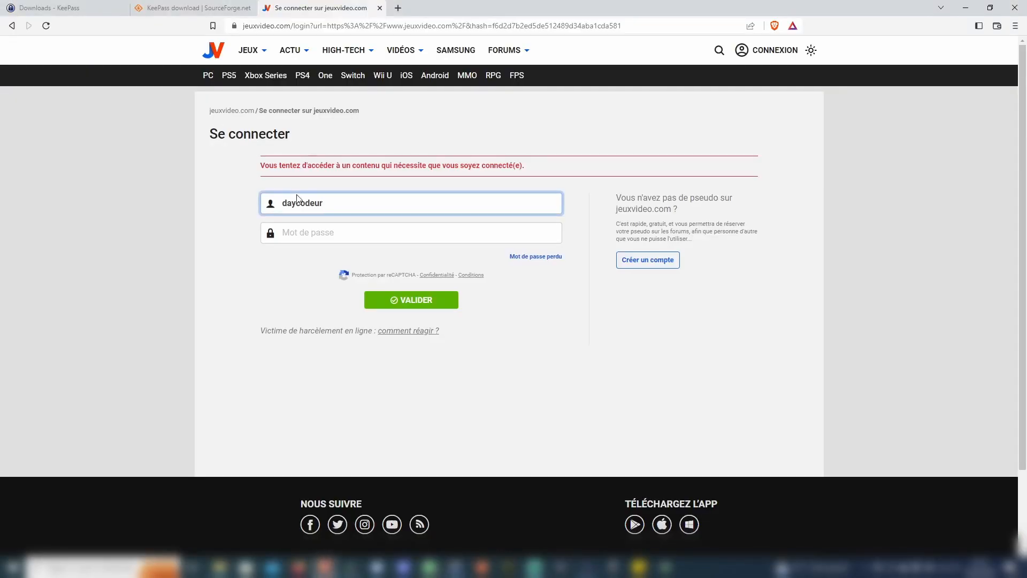
pyautogui.click(318, 239)
pyautogui.hotkey('ctrl', 'v')
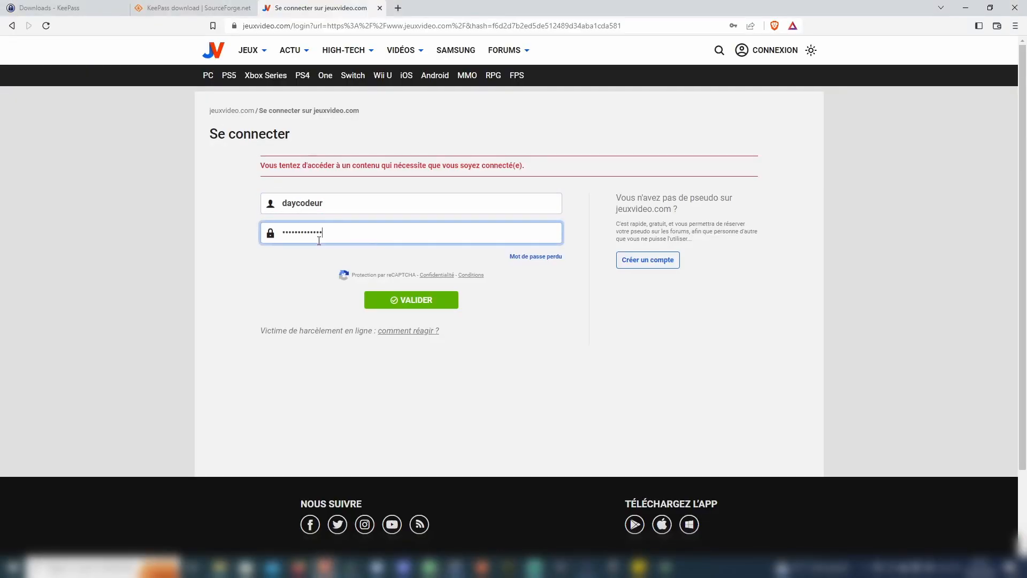
pyautogui.click(423, 302)
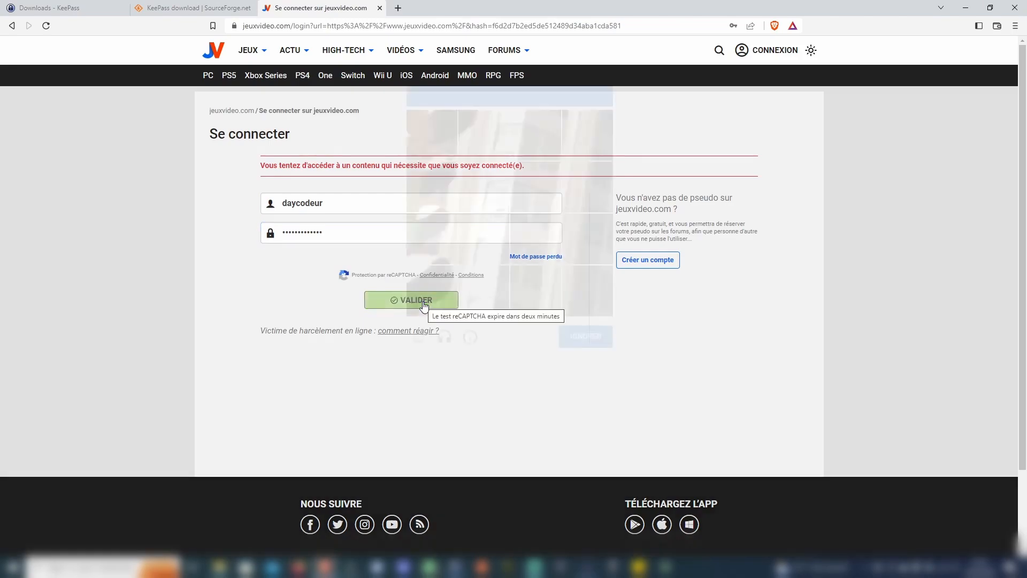
# Solve the reCAPTCHA by marking the five traffic-light tiles and submitting
pyautogui.click(424, 150)
pyautogui.click(463, 137)
pyautogui.click(430, 177)
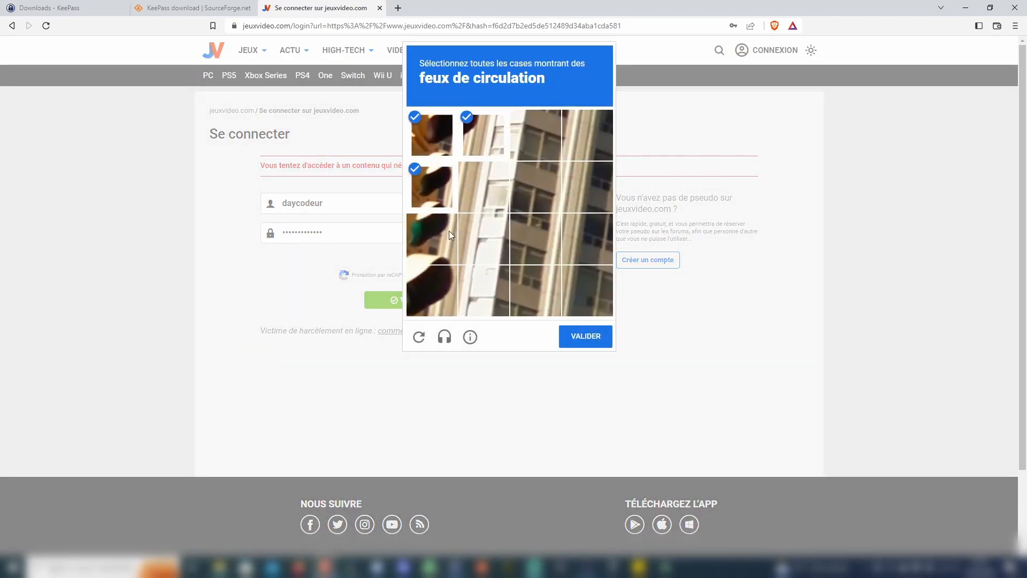
pyautogui.click(442, 240)
pyautogui.click(413, 294)
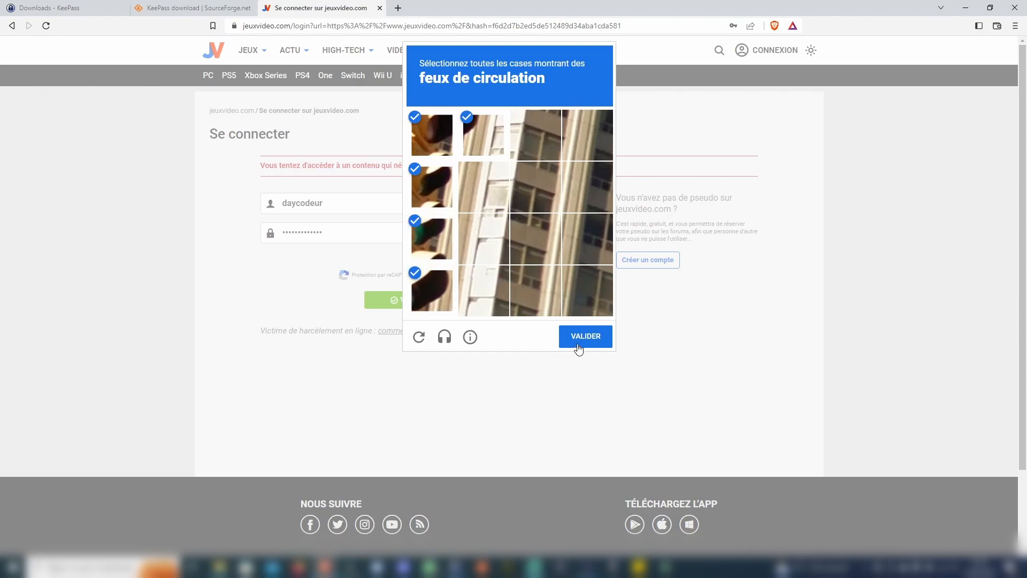
pyautogui.click(578, 346)
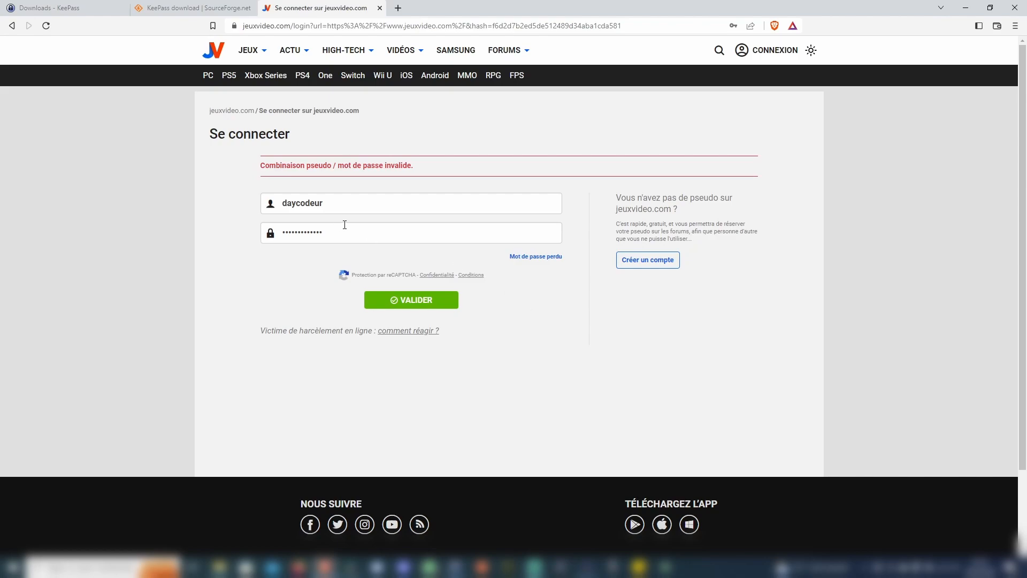
# Erase the password from the jeuxvideo.com login form and copy the KeePass password again without pasting it
pyautogui.doubleClick(359, 232)
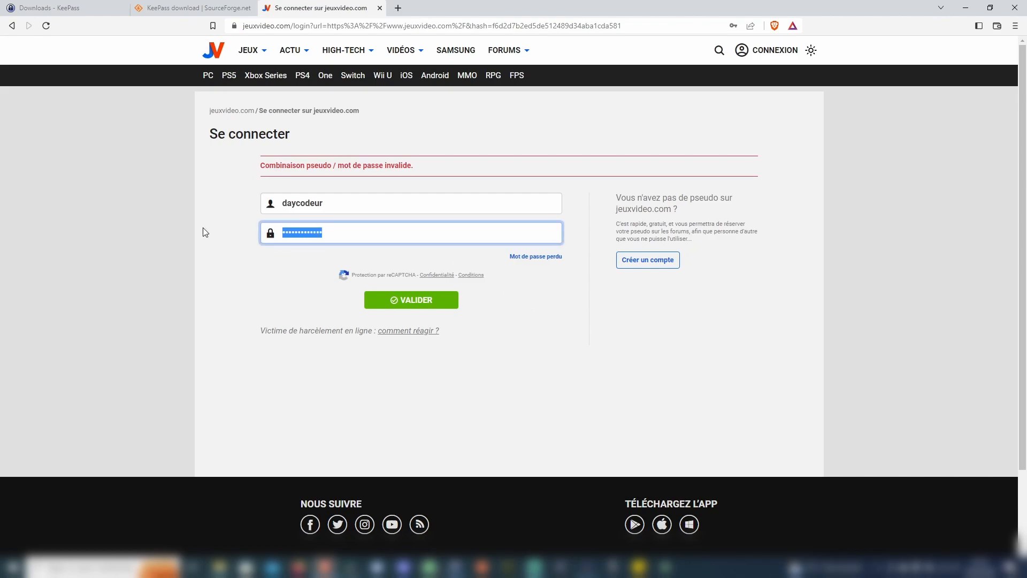
pyautogui.press('BackSpace')
pyautogui.hotkey('alt', 'Tab')
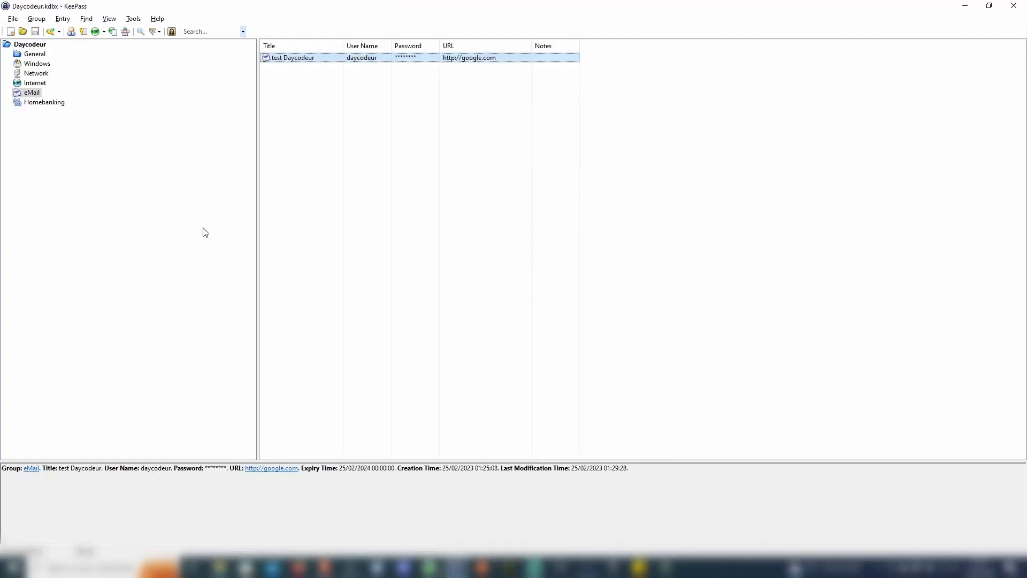
pyautogui.click(87, 34)
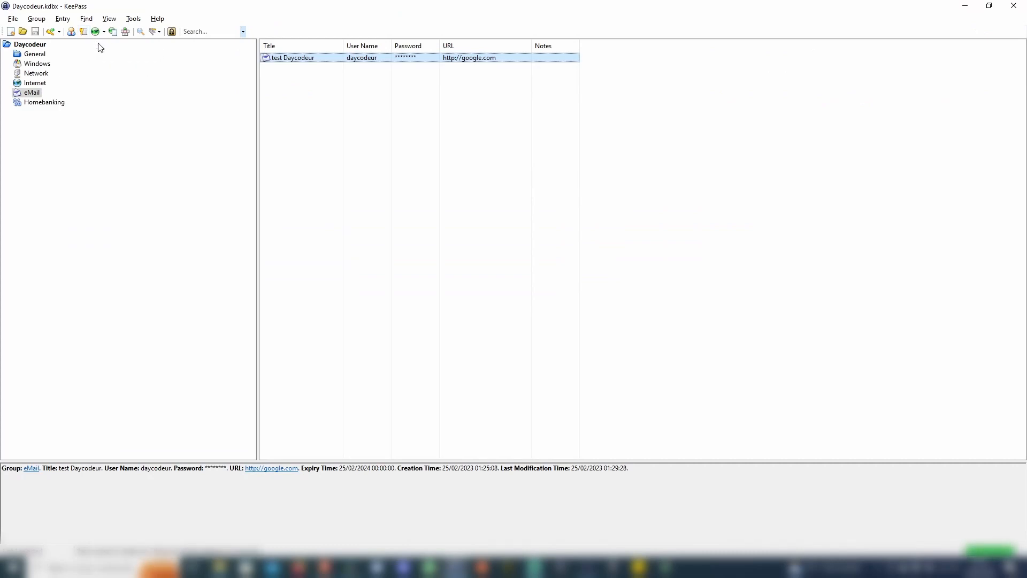
pyautogui.hotkey('alt', 'Tab')
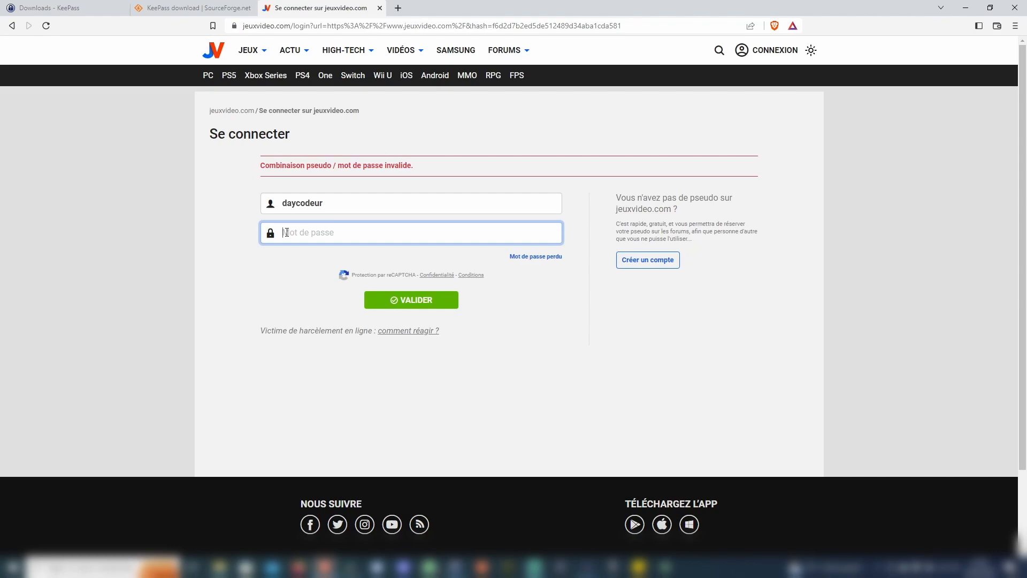
pyautogui.rightClick(287, 232)
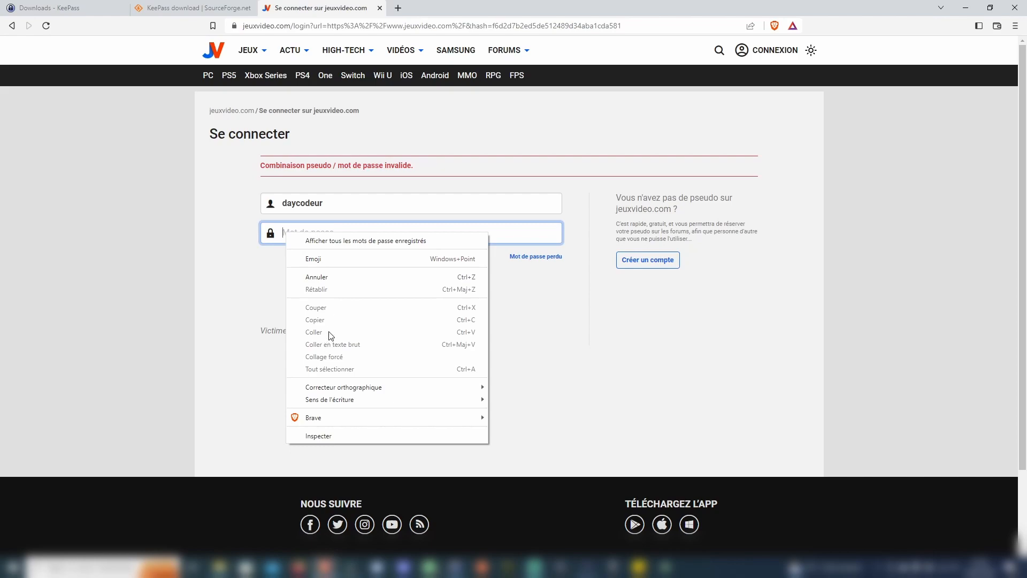
pyautogui.click(576, 316)
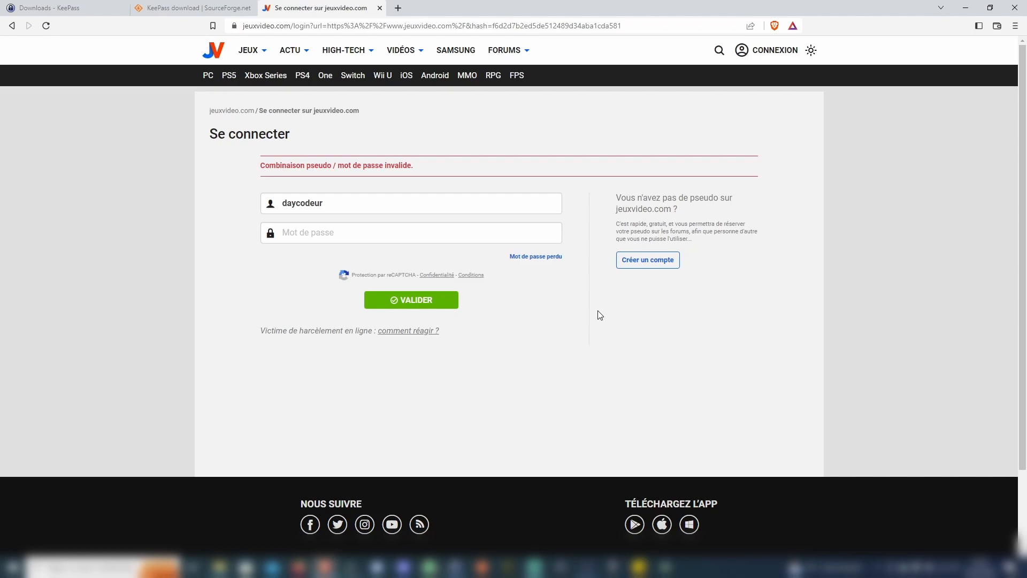
pyautogui.hotkey('alt', 'Tab')
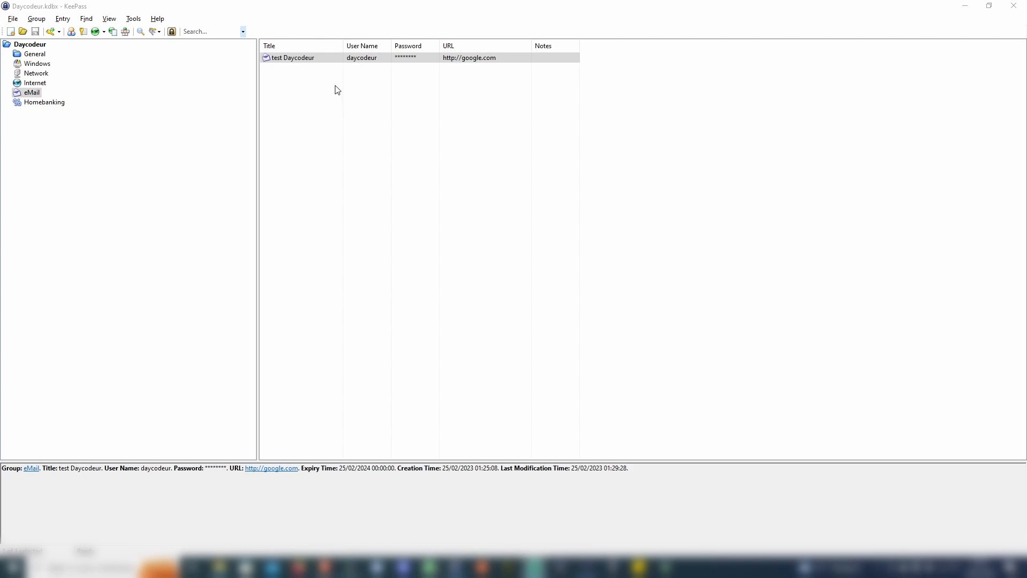
# Give test Daycodeur a generated 14-character password allowing minus and underscore, and apply it
pyautogui.click(329, 60)
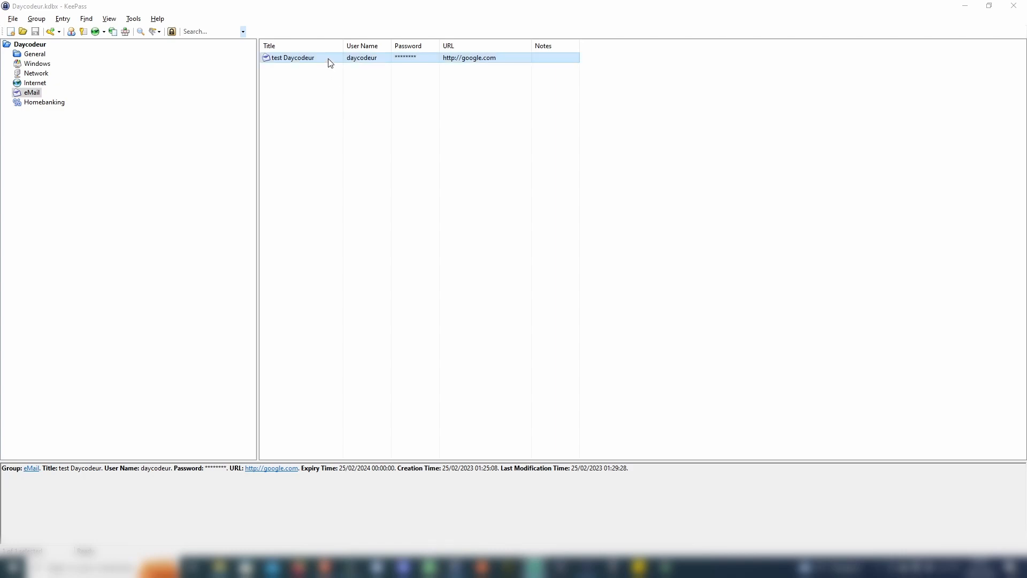
pyautogui.doubleClick(330, 62)
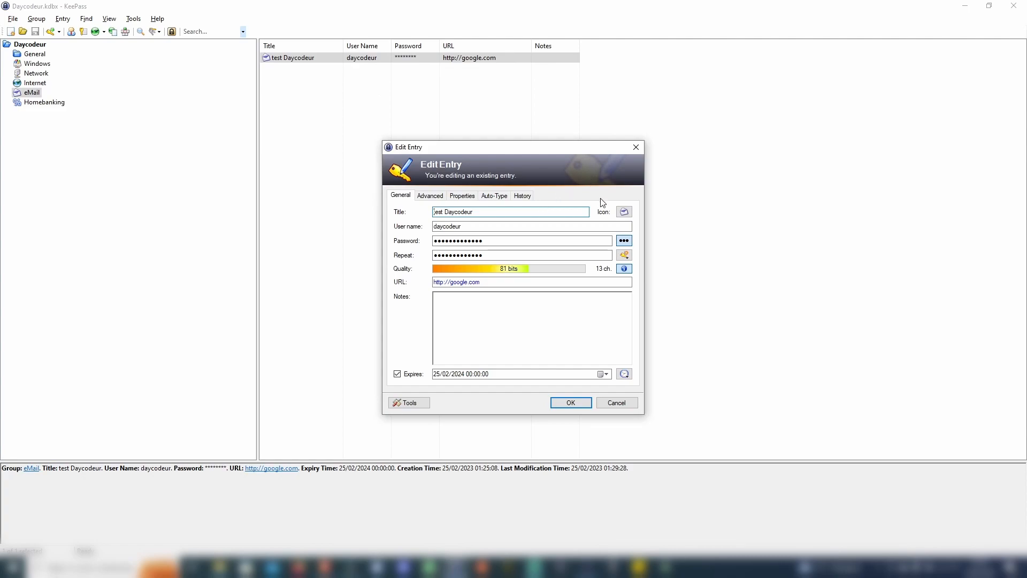
pyautogui.click(624, 241)
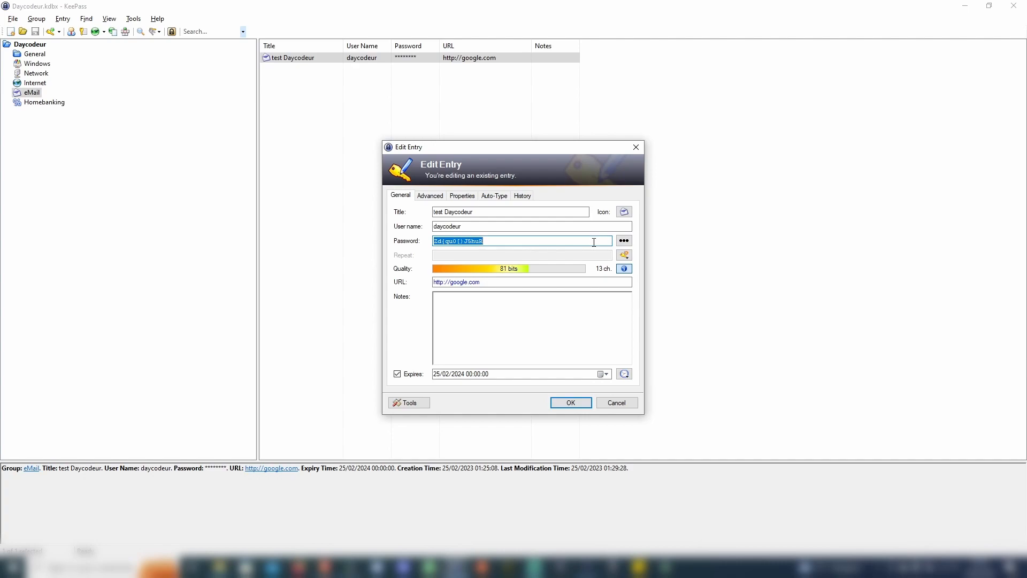
pyautogui.click(626, 255)
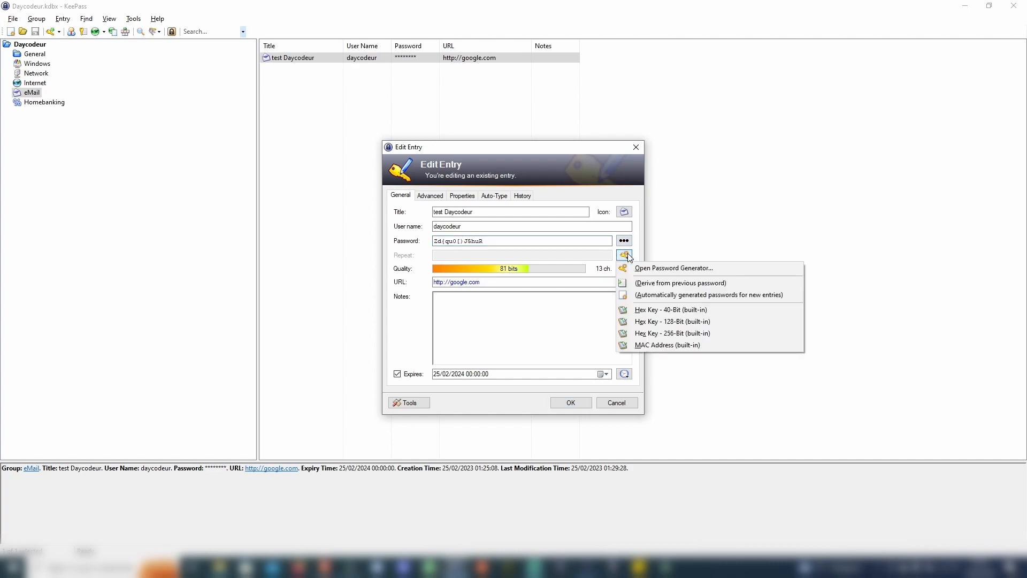
pyautogui.click(656, 269)
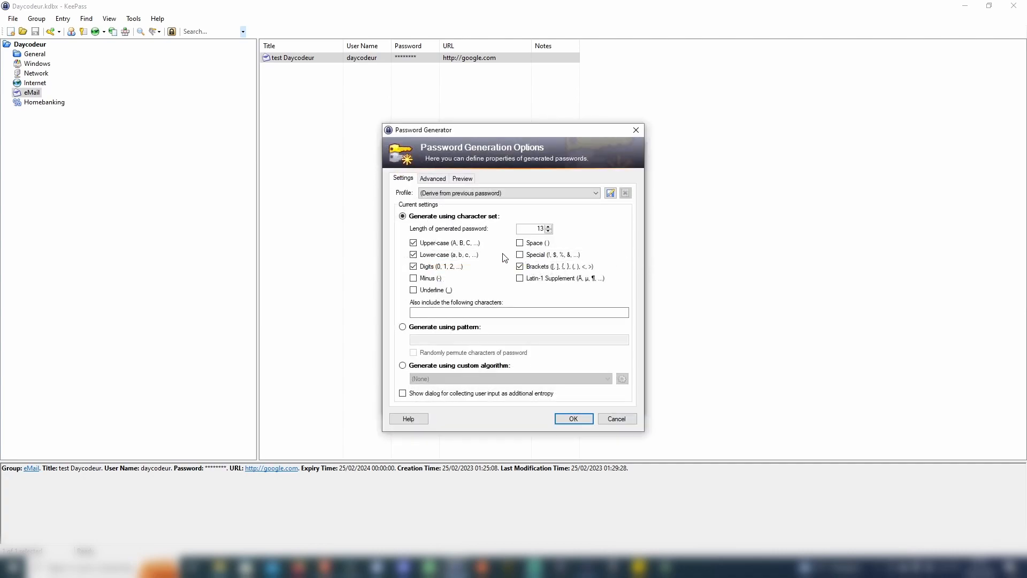
pyautogui.click(548, 227)
pyautogui.click(416, 279)
pyautogui.click(416, 291)
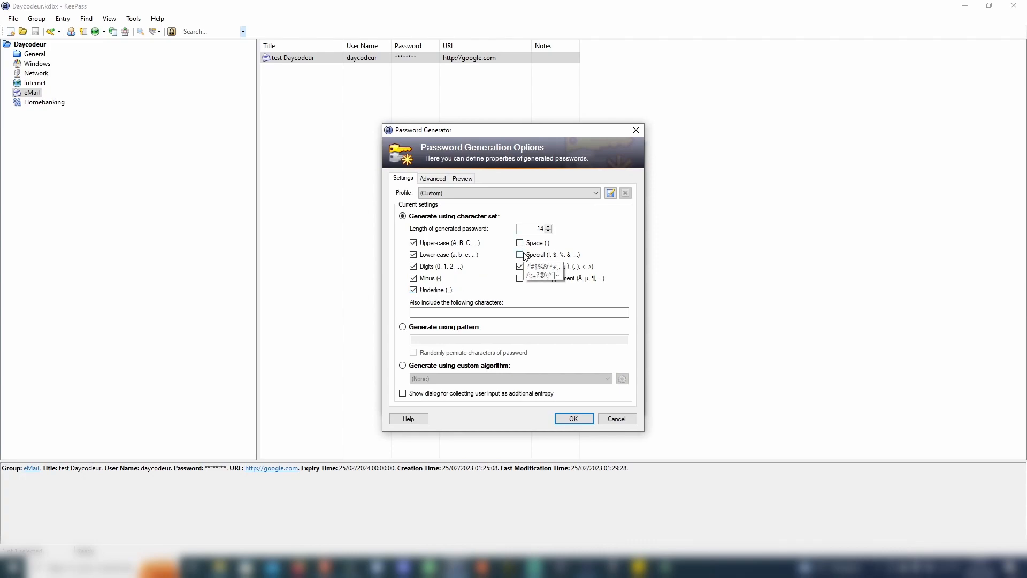
pyautogui.click(578, 418)
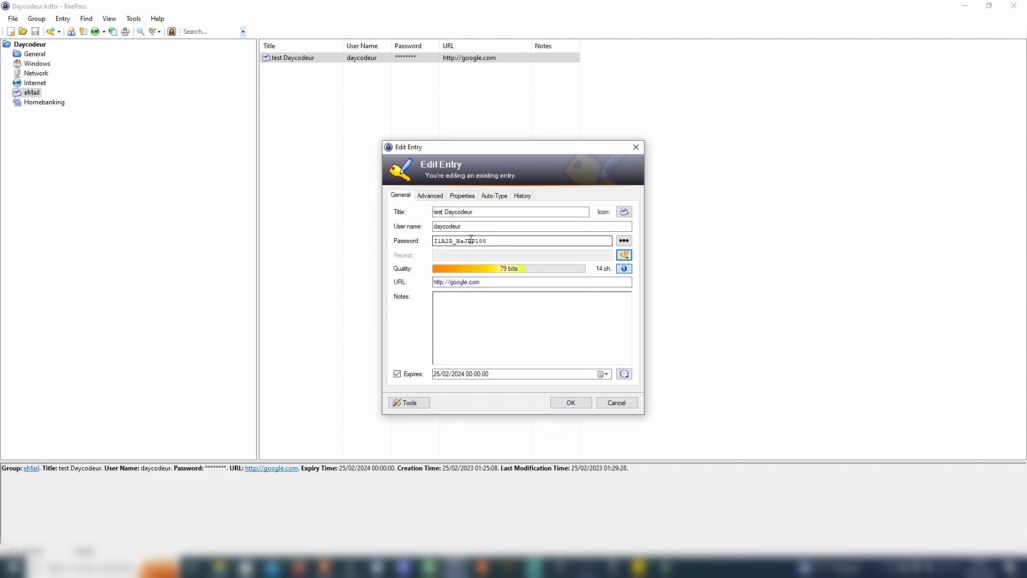
pyautogui.click(571, 403)
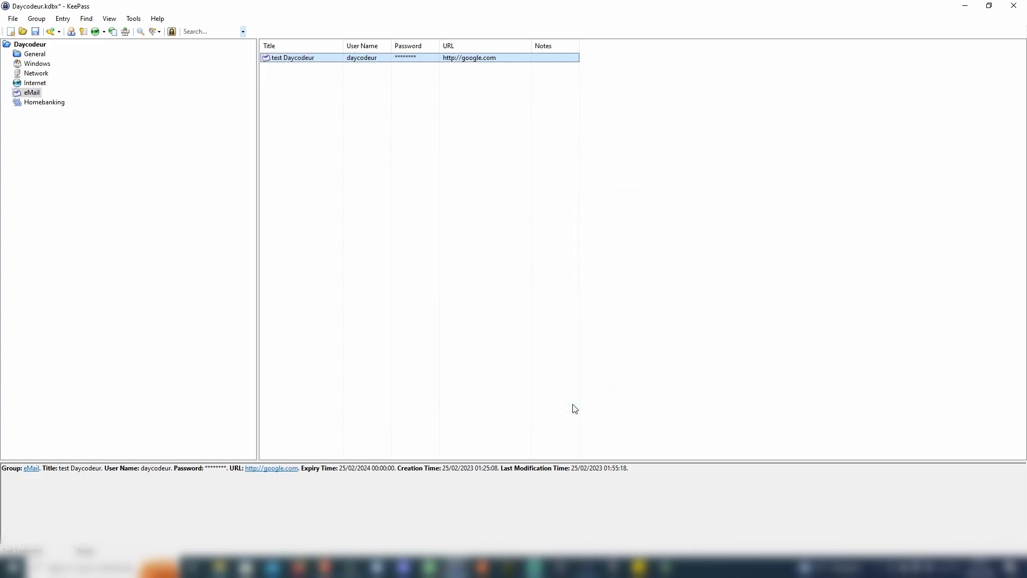
# Save the database and open the test Daycodeur entry's History tab
pyautogui.click(36, 33)
pyautogui.doubleClick(324, 59)
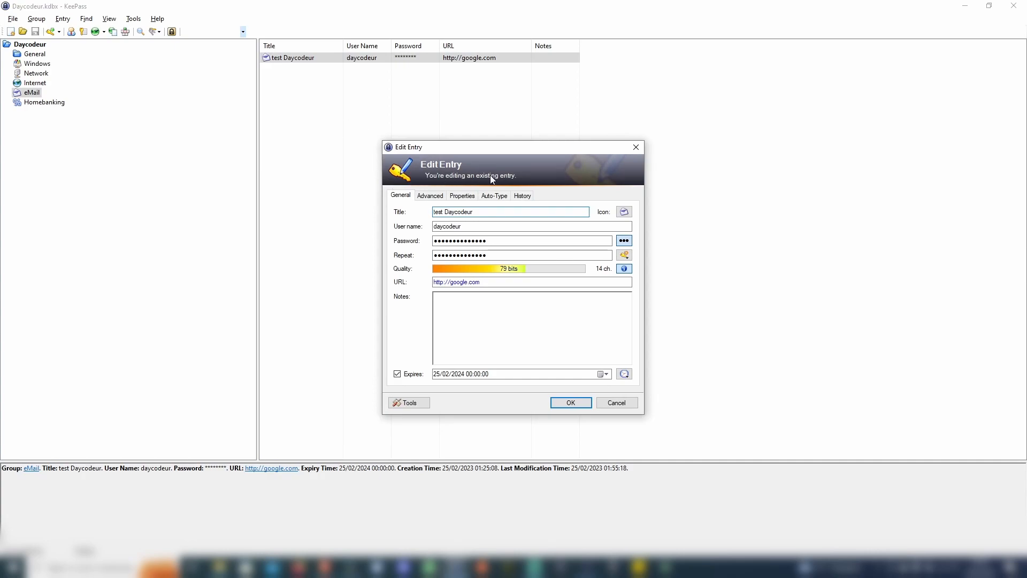
pyautogui.click(523, 197)
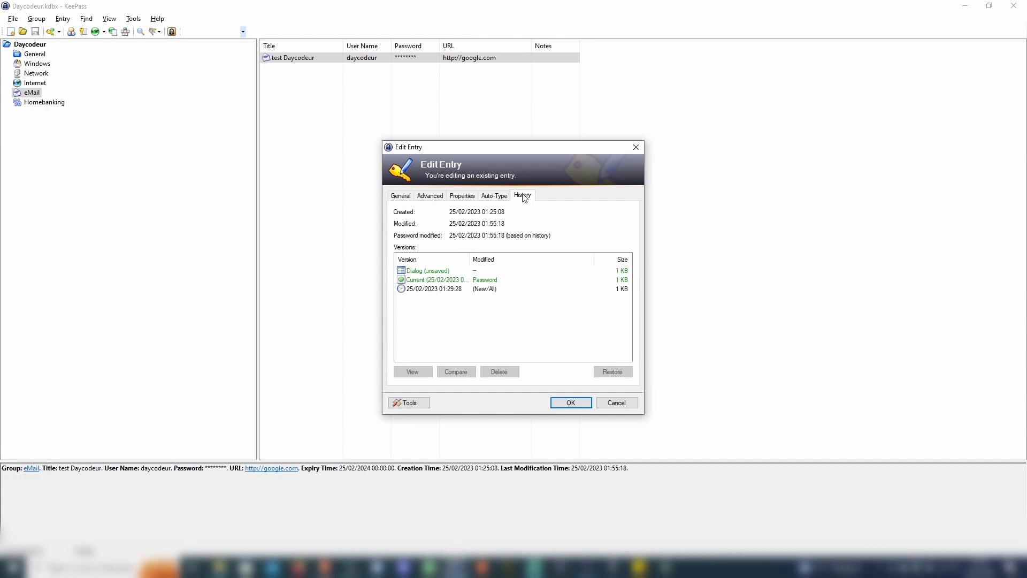
# View the 01:29:28 version's password, then compare that version with the current one
pyautogui.click(439, 290)
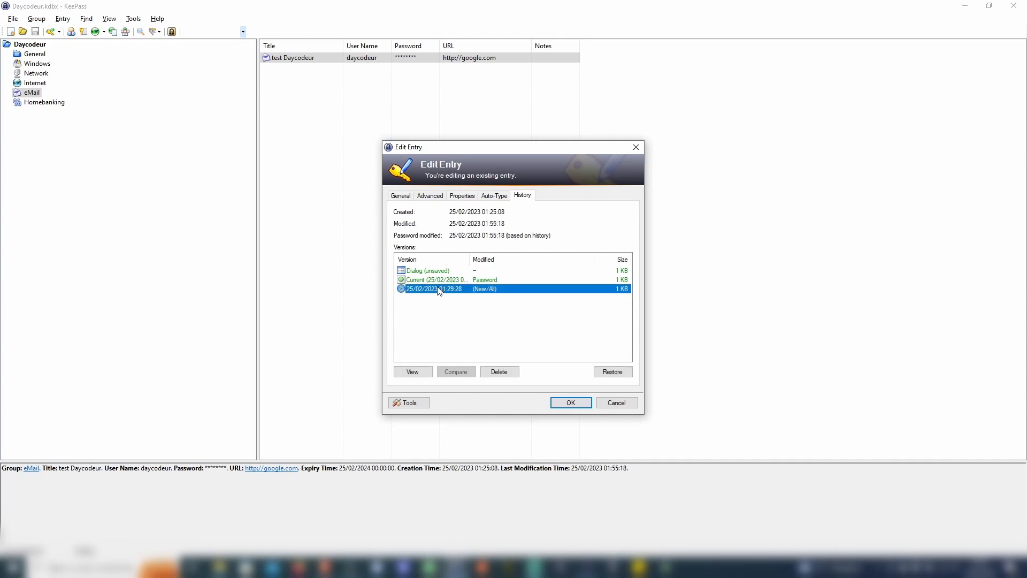
pyautogui.doubleClick(439, 291)
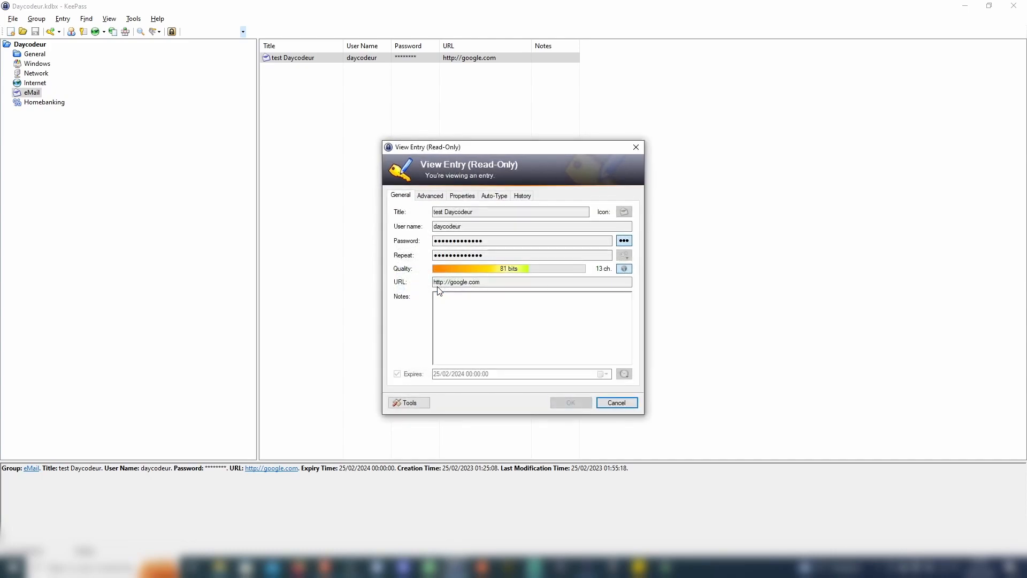
pyautogui.click(624, 241)
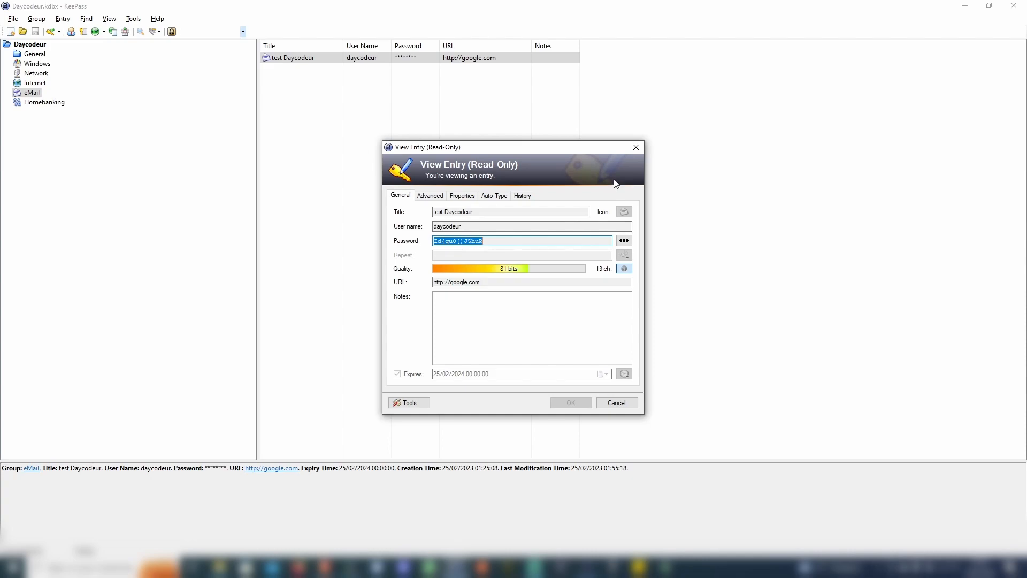
pyautogui.click(636, 149)
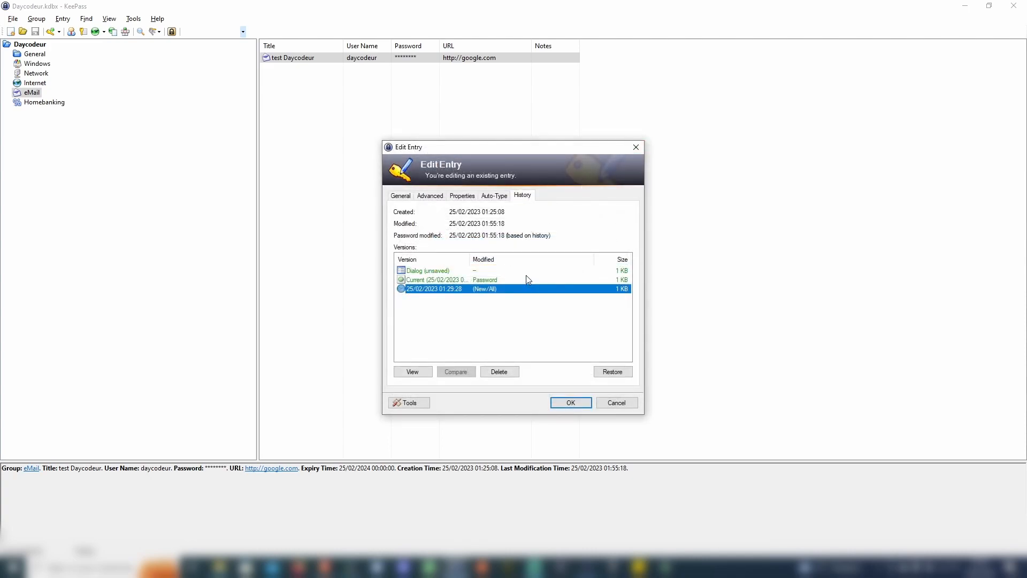
pyautogui.keyDown('ctrl'); pyautogui.click(499, 278); pyautogui.keyUp('ctrl')
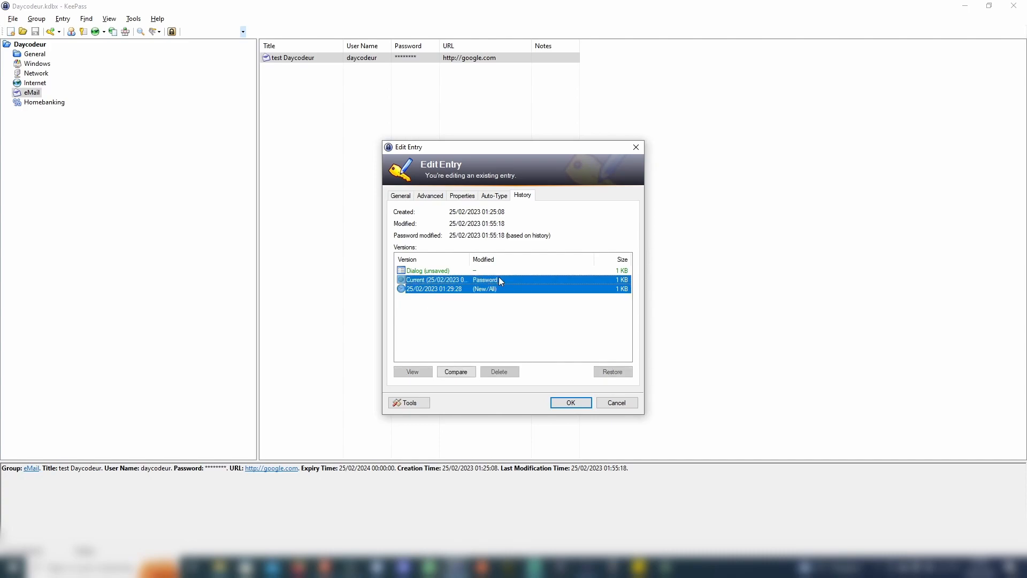
pyautogui.click(458, 373)
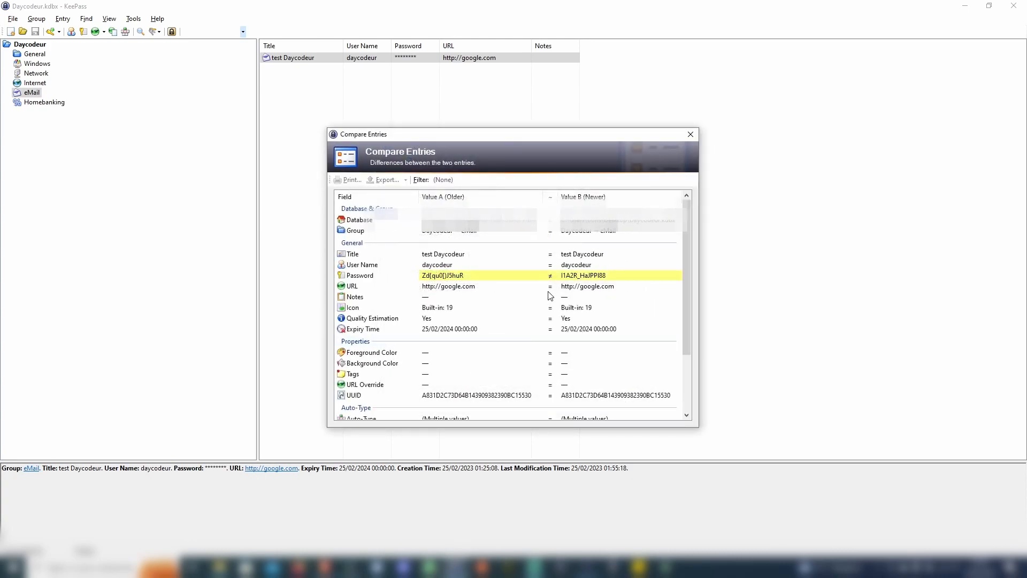